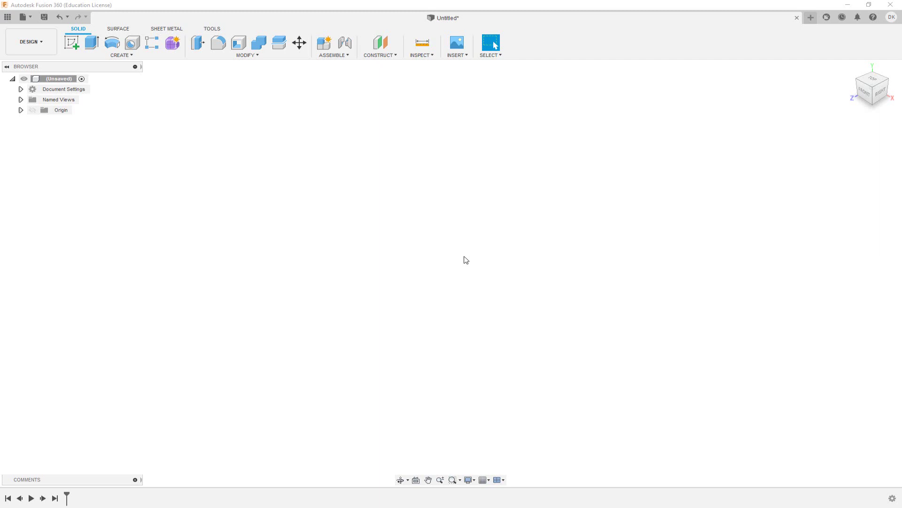
Step: Show the origin planes and axes in the empty design
left_click(448, 4)
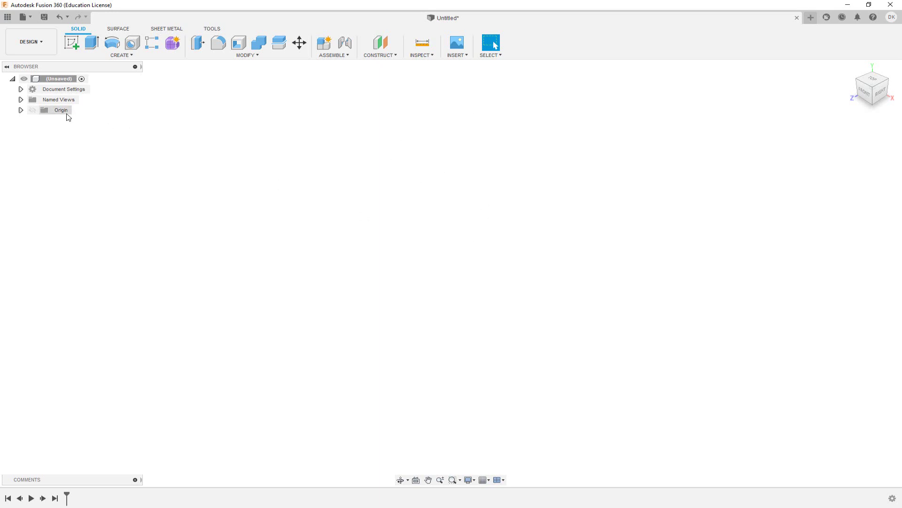
left_click(32, 110)
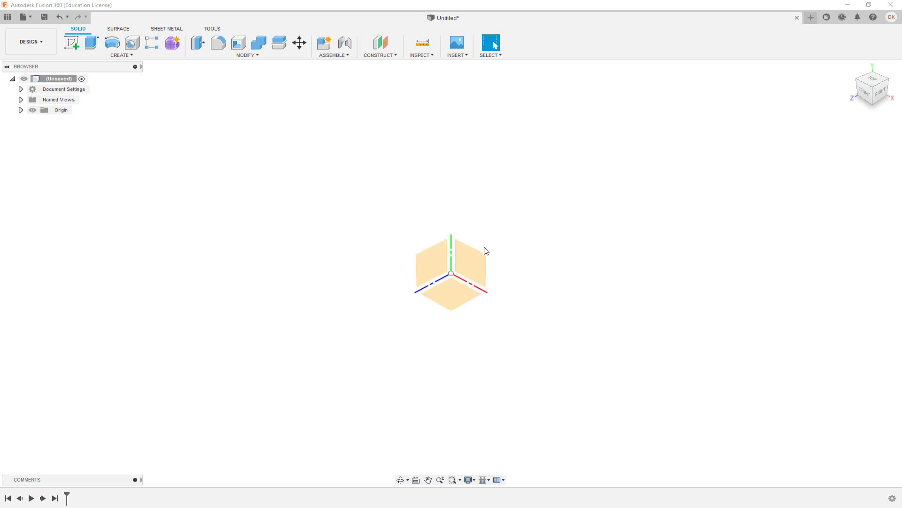
Step: Start saving the design and create a folder named Second Project in the YouTube Projects project
left_click(44, 16)
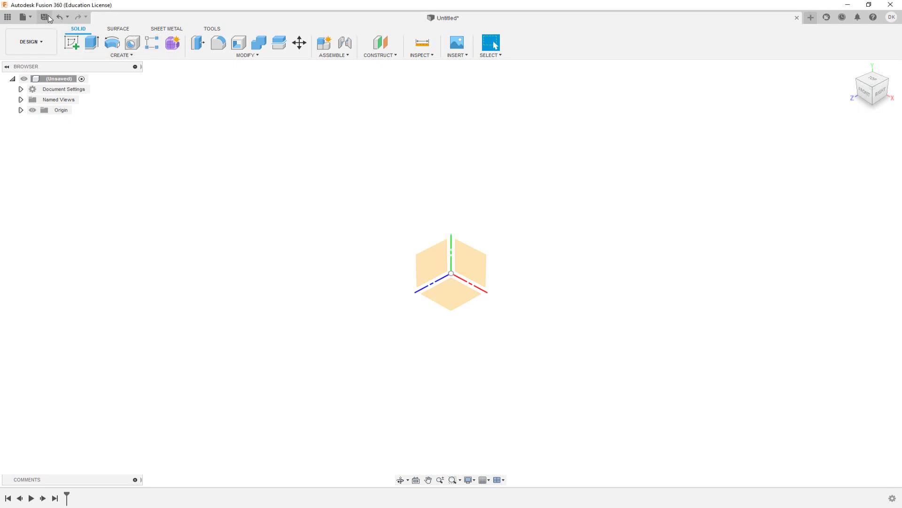
left_click(605, 116)
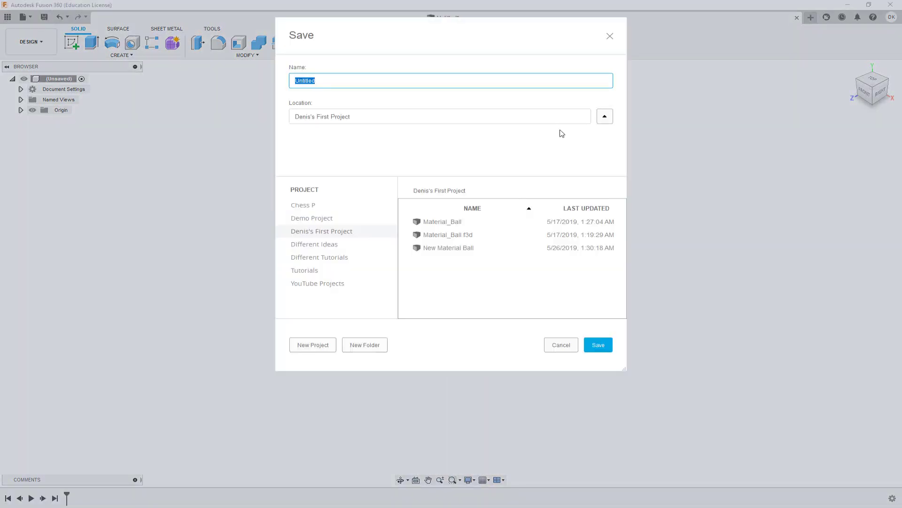
left_click(316, 284)
left_click(378, 346)
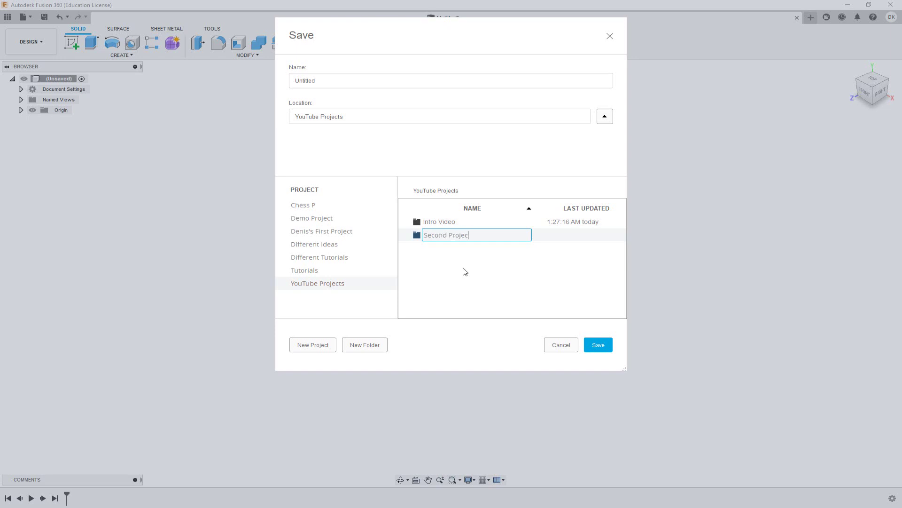
key("Return")
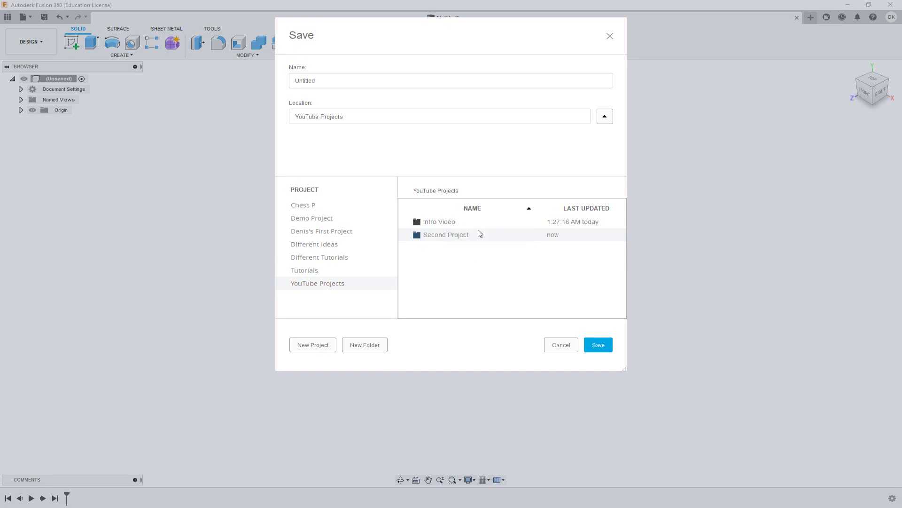
Step: Save the design as Project Two inside the Second Project folder
double_click(467, 234)
left_click_drag(345, 76, 265, 79)
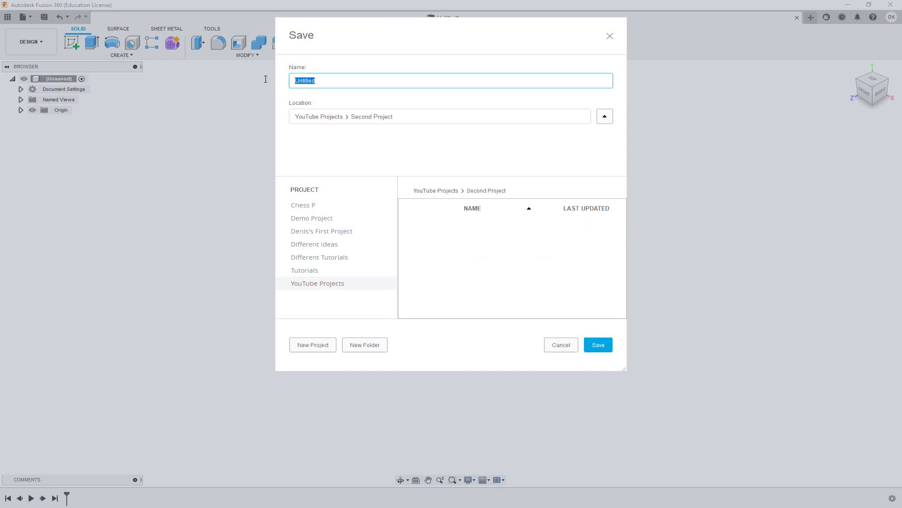
type("Project Two")
left_click(596, 344)
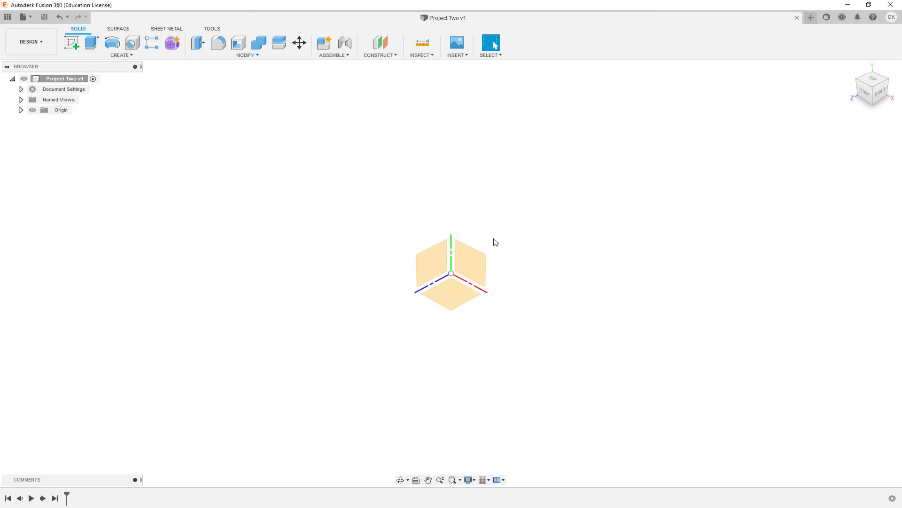
Step: Create a new sketch on the vertical XY origin plane
left_click(132, 55)
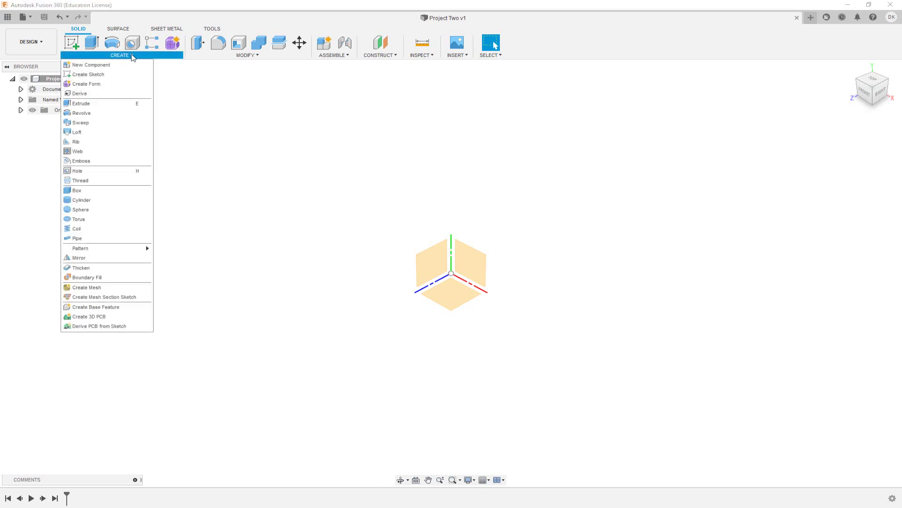
left_click(485, 239)
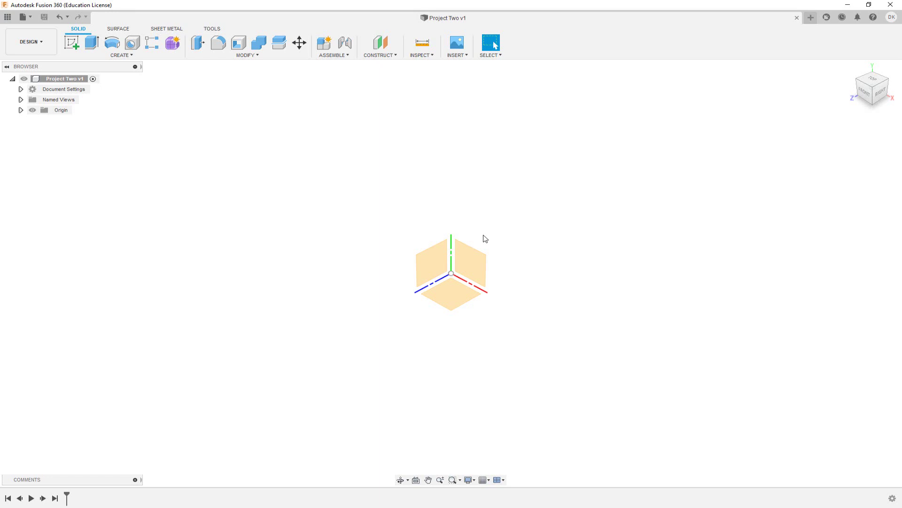
key("s")
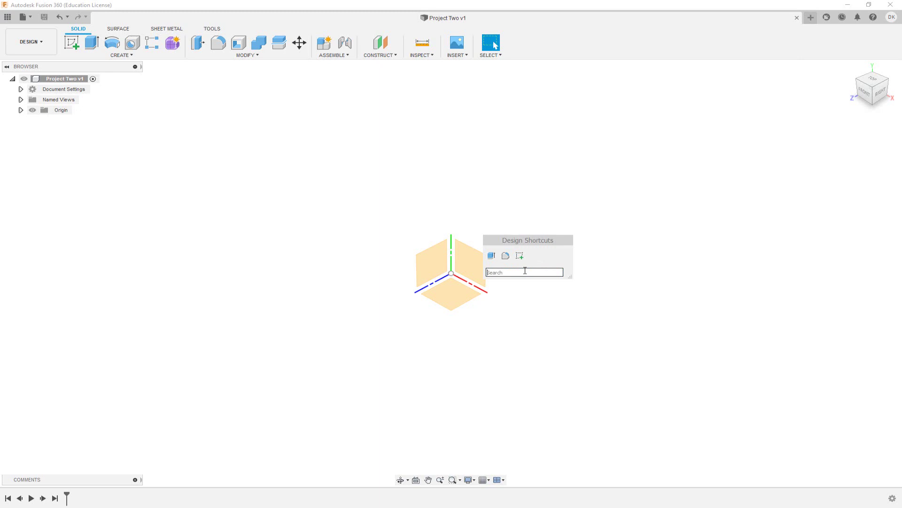
type("crea")
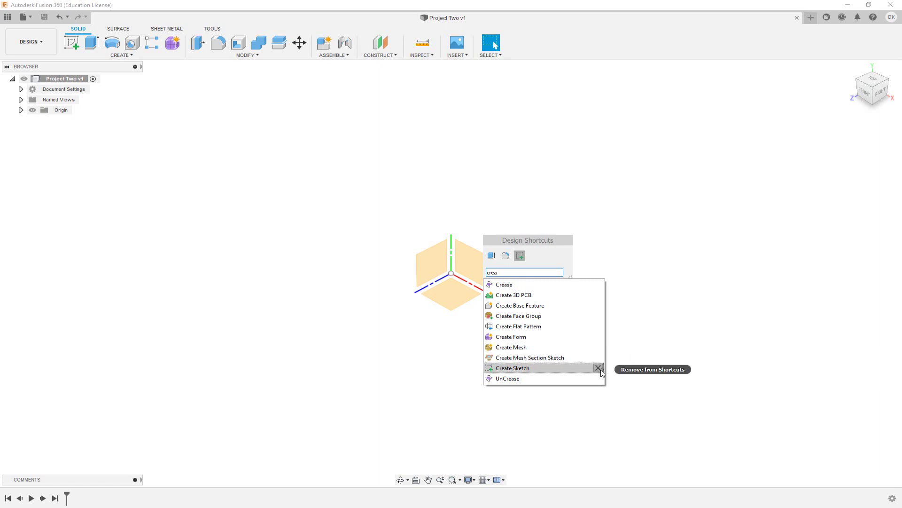
key("s")
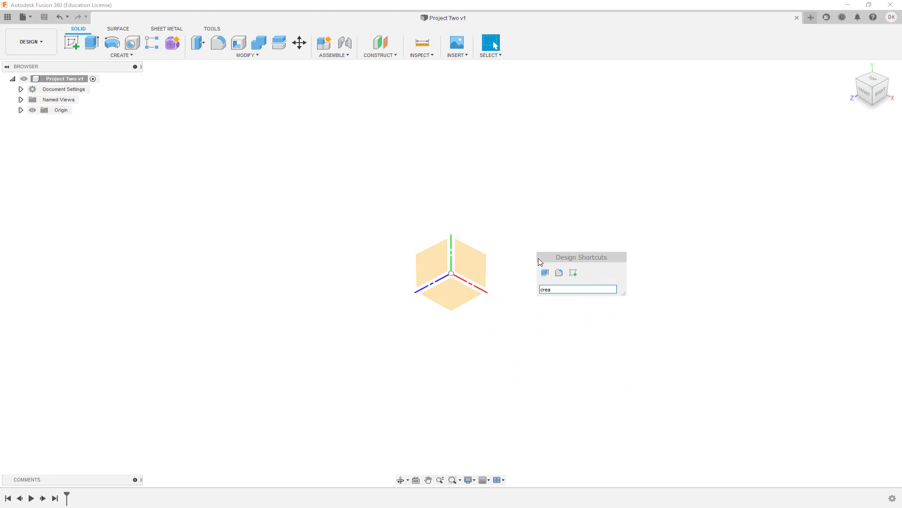
left_click(575, 272)
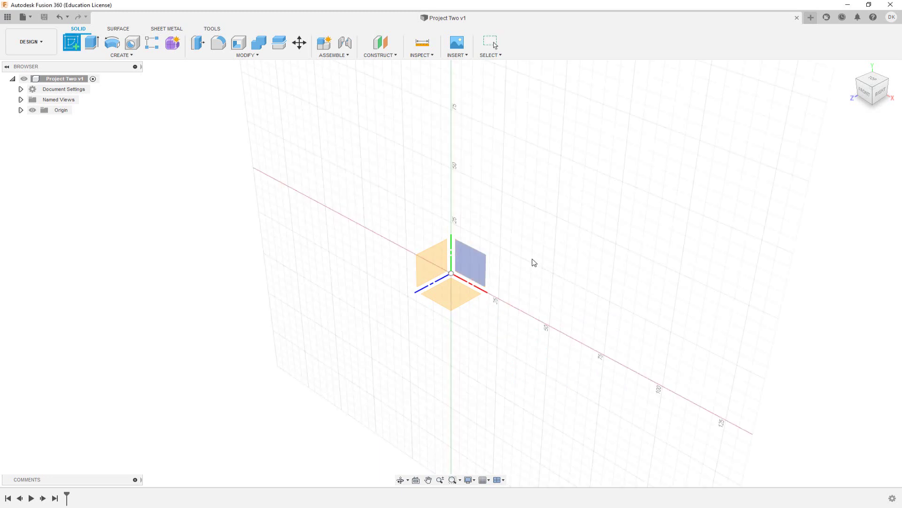
left_click(483, 267)
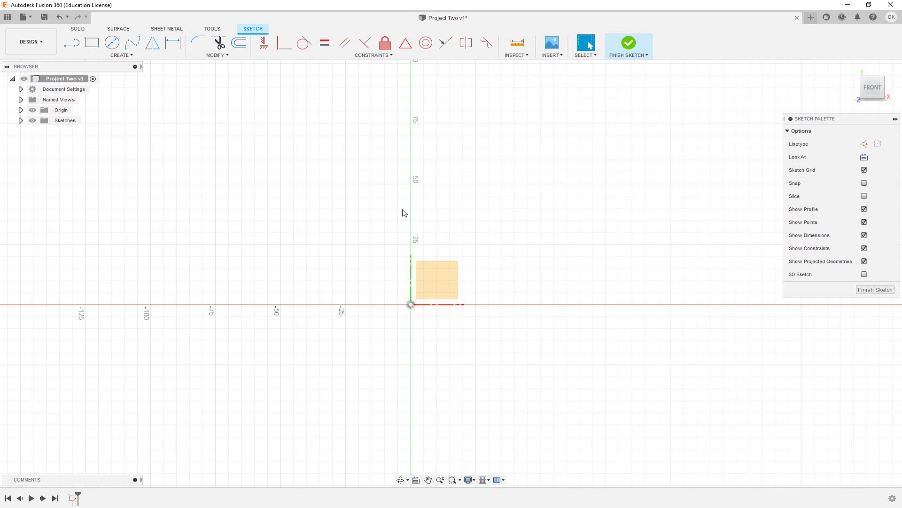
Step: Draw connected lines for the profile's horizontal base about 110 mm long, its vertical left side and the horizontal left shoulder
left_click(132, 56)
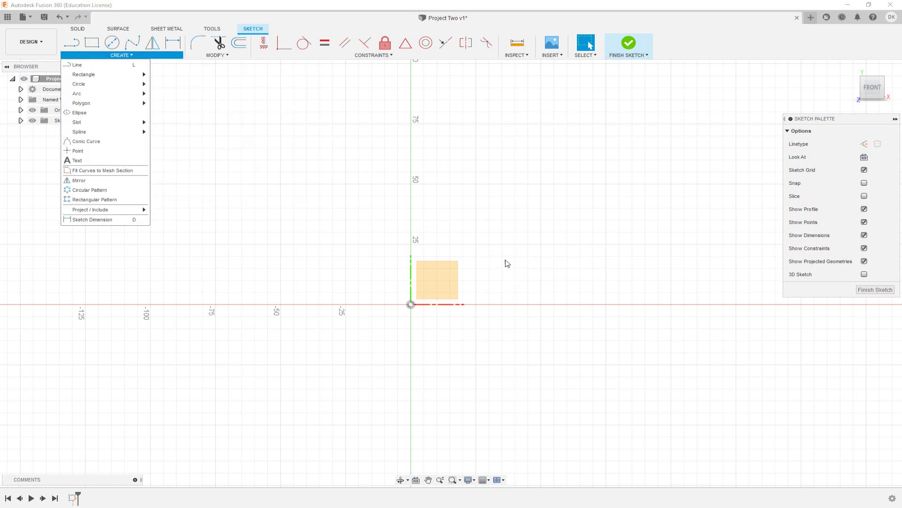
left_click(513, 3)
key("l")
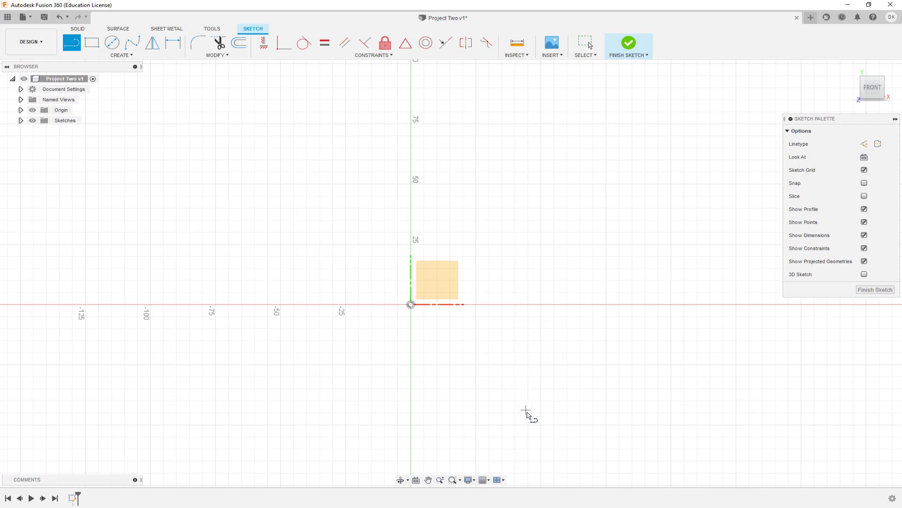
left_click(540, 426)
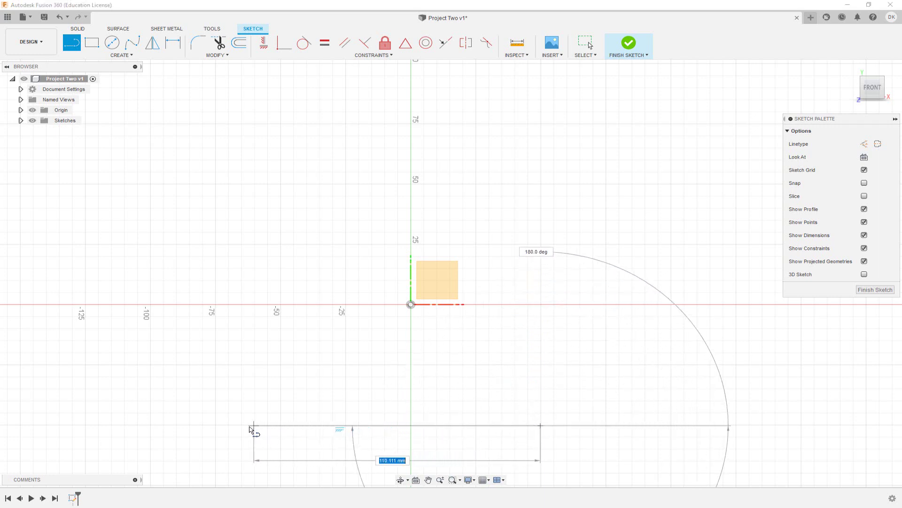
left_click(249, 425)
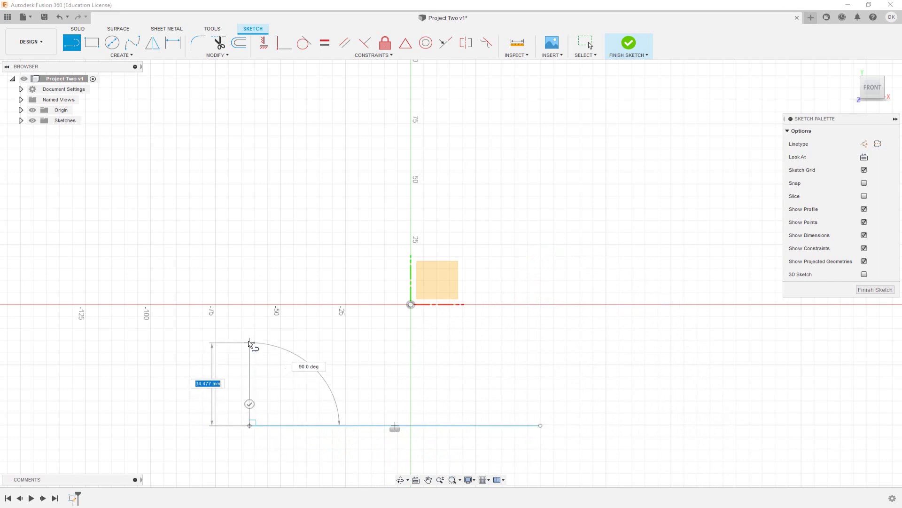
left_click(249, 333)
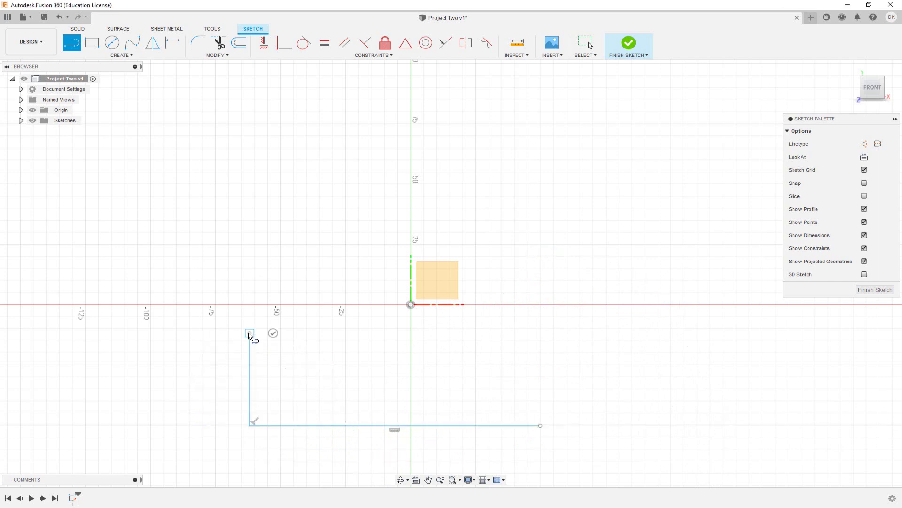
left_click(333, 333)
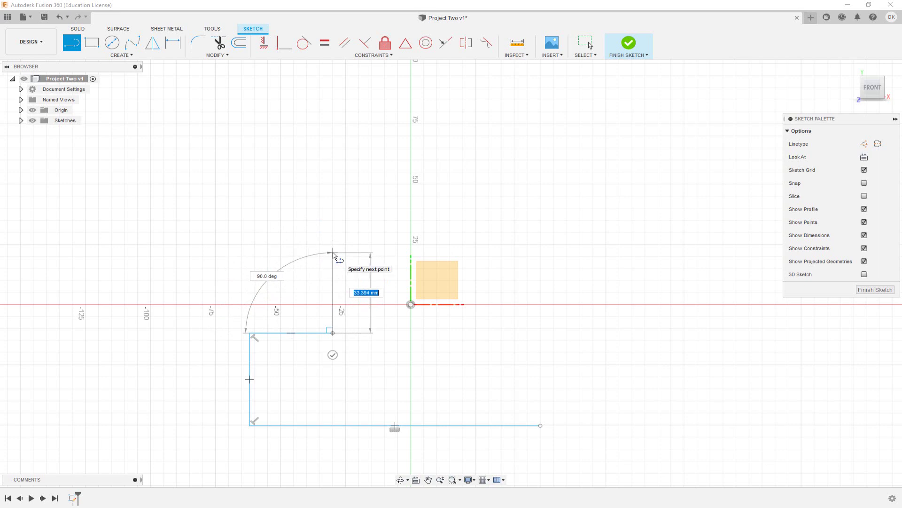
Step: Continue with a 33 mm vertical line, a tangent arc of about 23.5 mm radius and a 41 mm slanted line, closing the profile on the right
left_click_drag(333, 253, 447, 225)
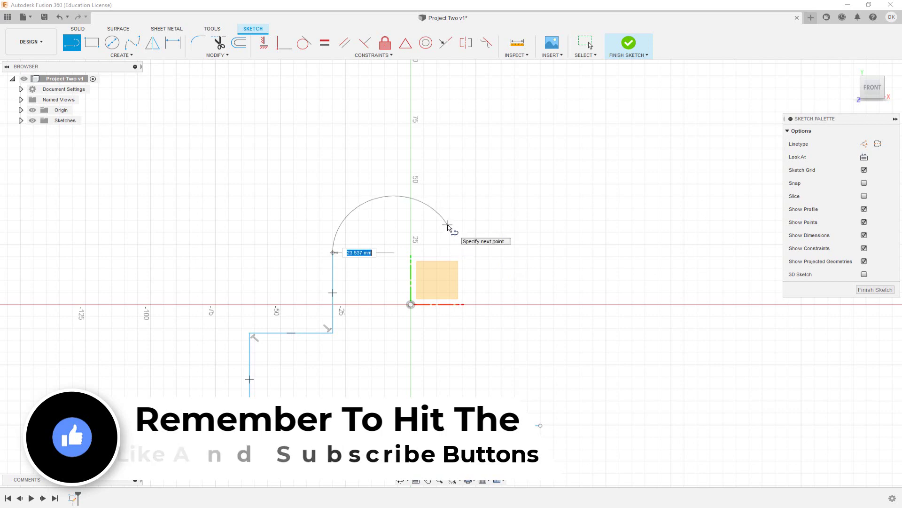
left_click_drag(447, 227, 449, 227)
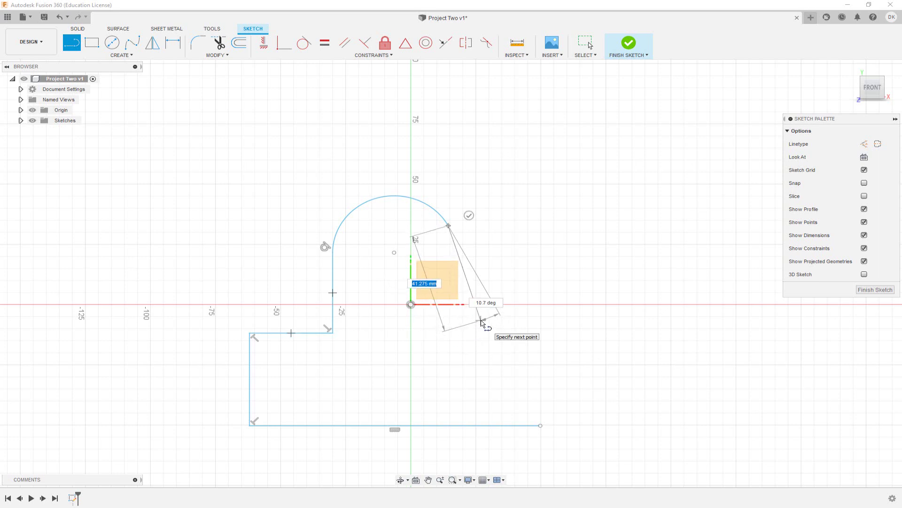
left_click(480, 321)
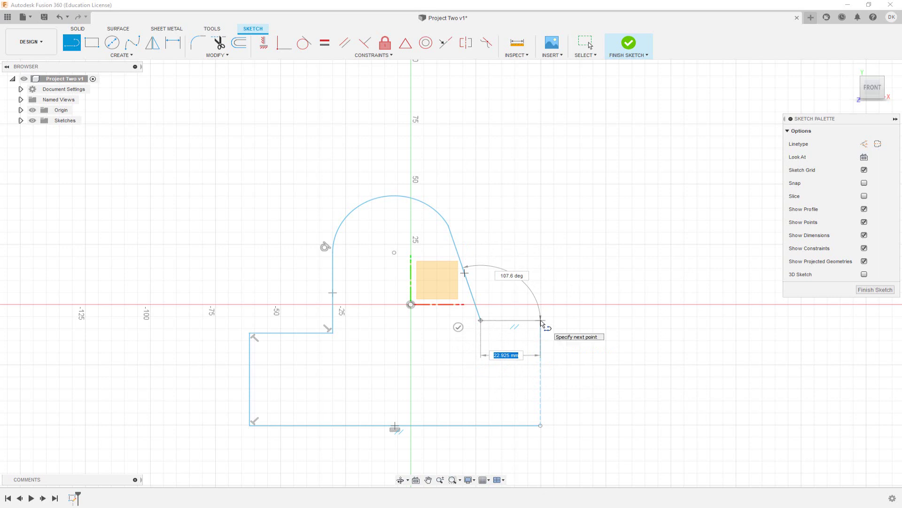
left_click(541, 320)
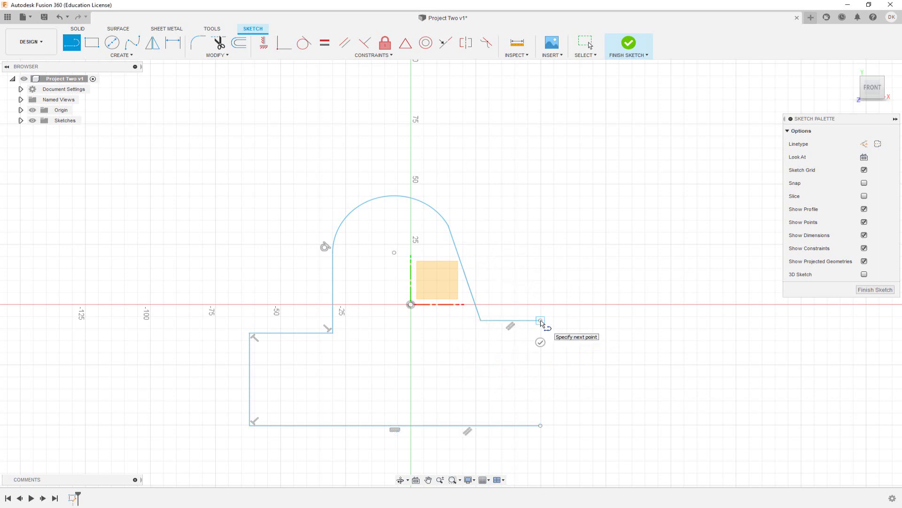
mouse_move(541, 320)
left_mouse_down()
mouse_move(559, 323)
mouse_move(541, 320)
left_mouse_up()
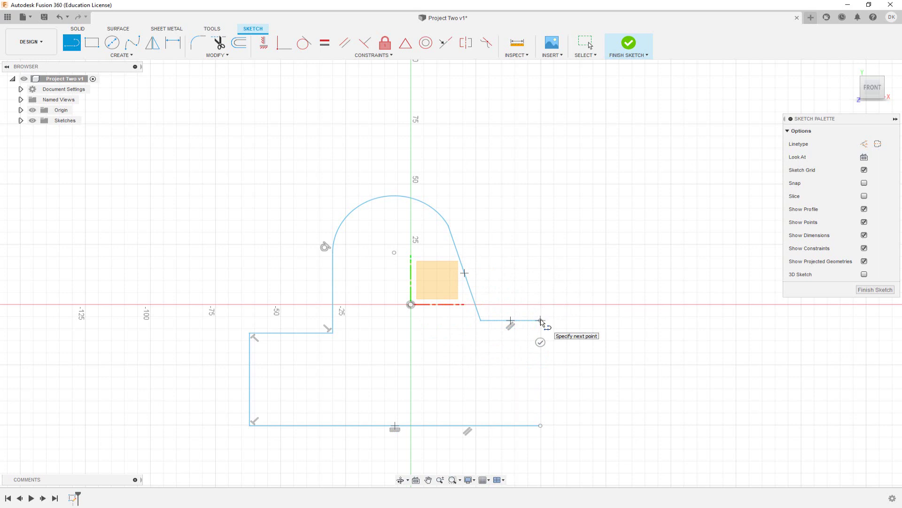
left_click(541, 425)
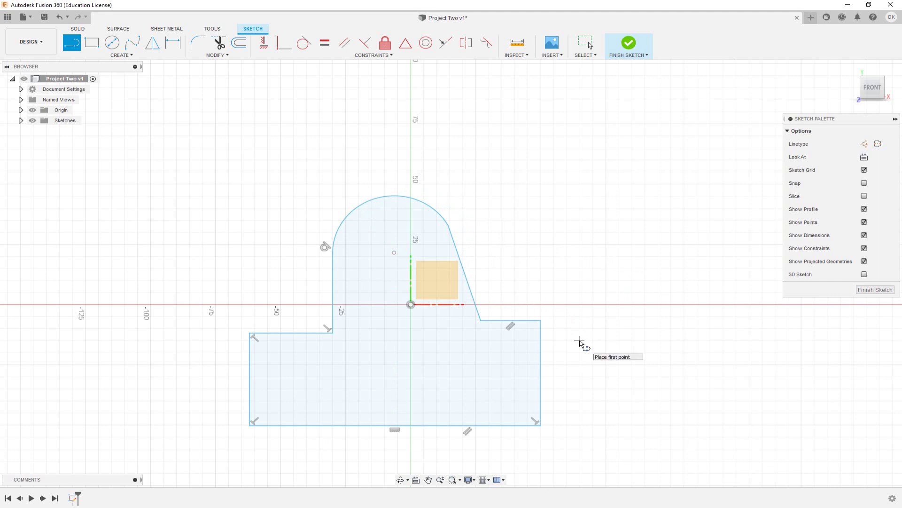
left_click(585, 43)
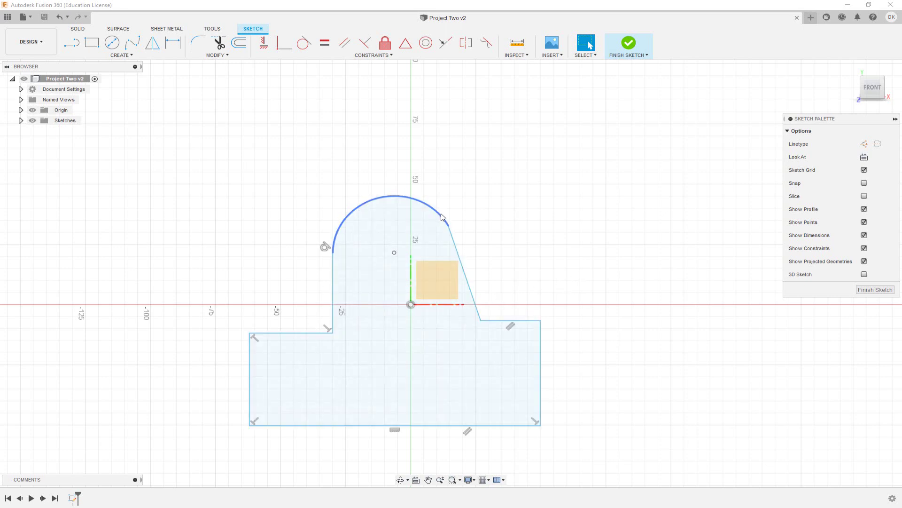
Step: Constrain the arc's center point coincident with the sketch origin
left_click(394, 253)
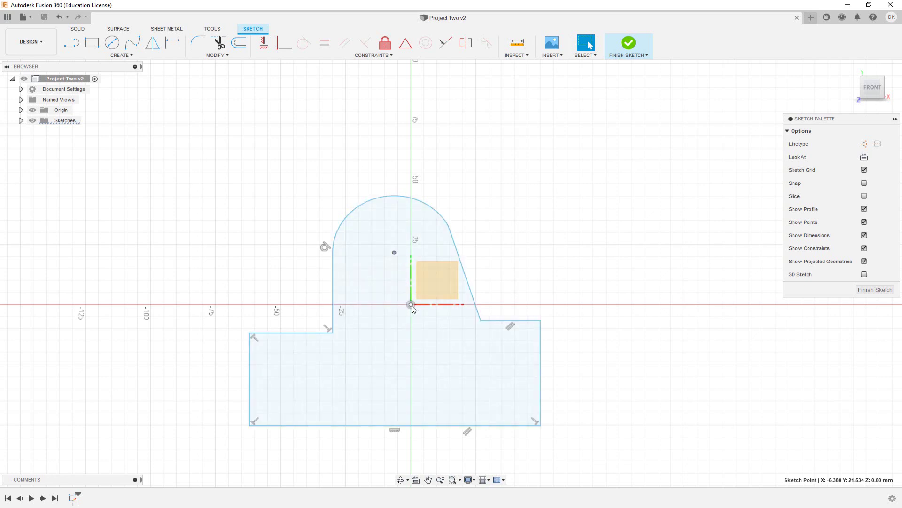
left_click(284, 44)
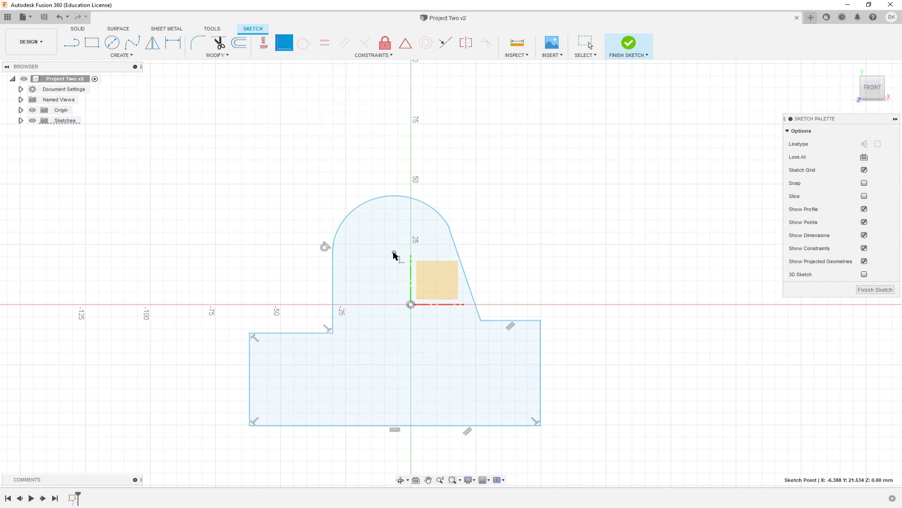
left_click(411, 304)
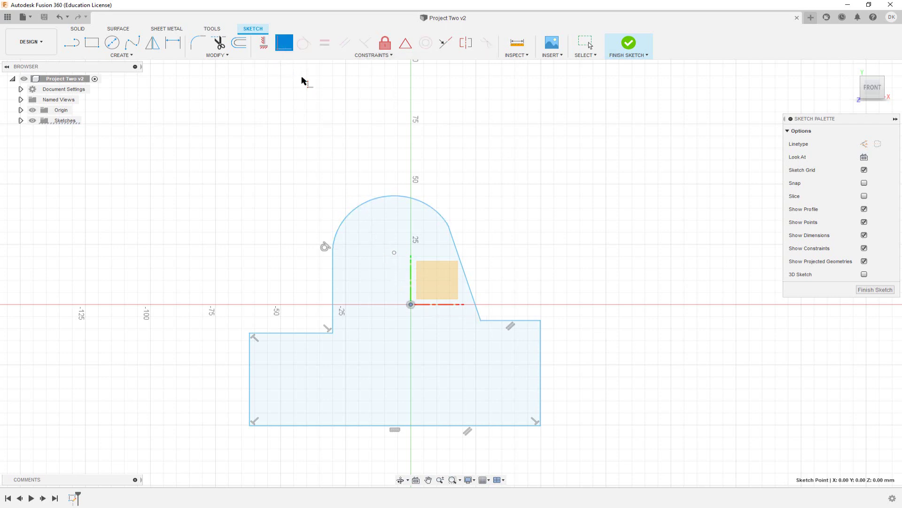
left_click(395, 254)
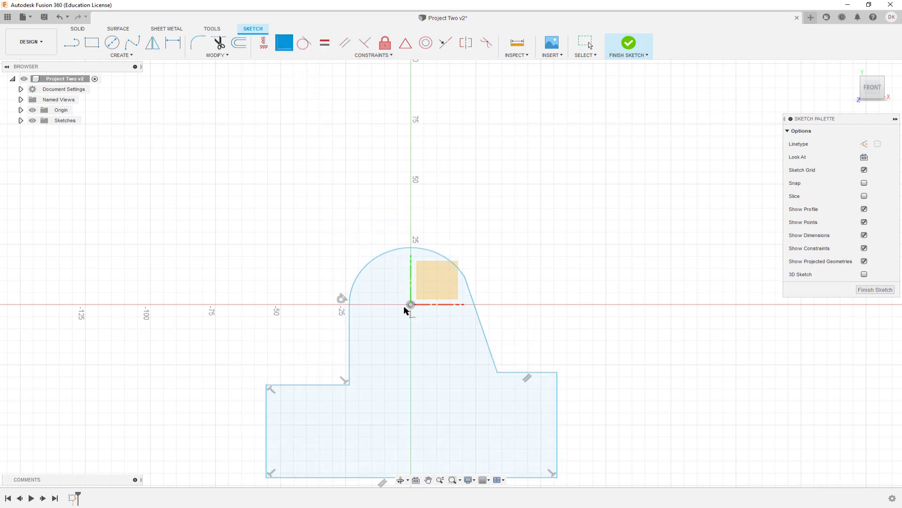
Step: Dimension the vertical right side of the profile's base to 40 mm
middle_click_drag(548, 288, 512, 235)
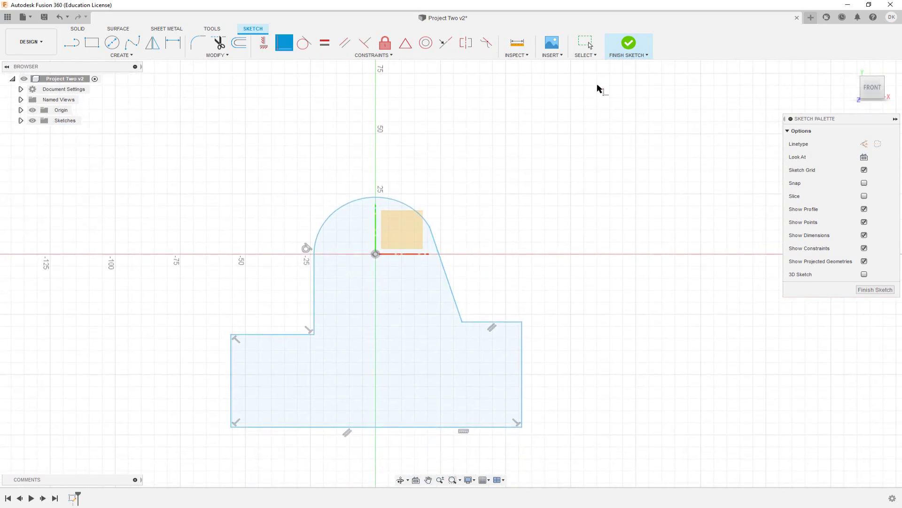
middle_click_drag(517, 296, 496, 210)
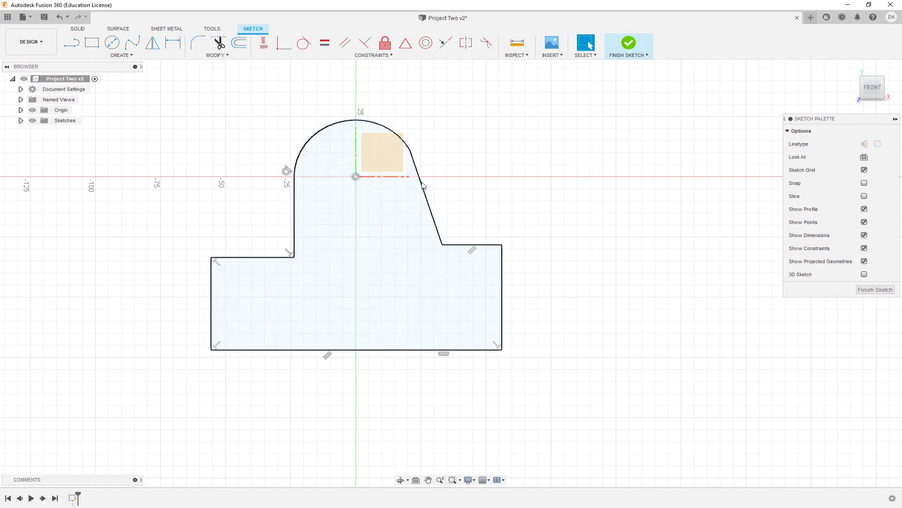
left_click(145, 56)
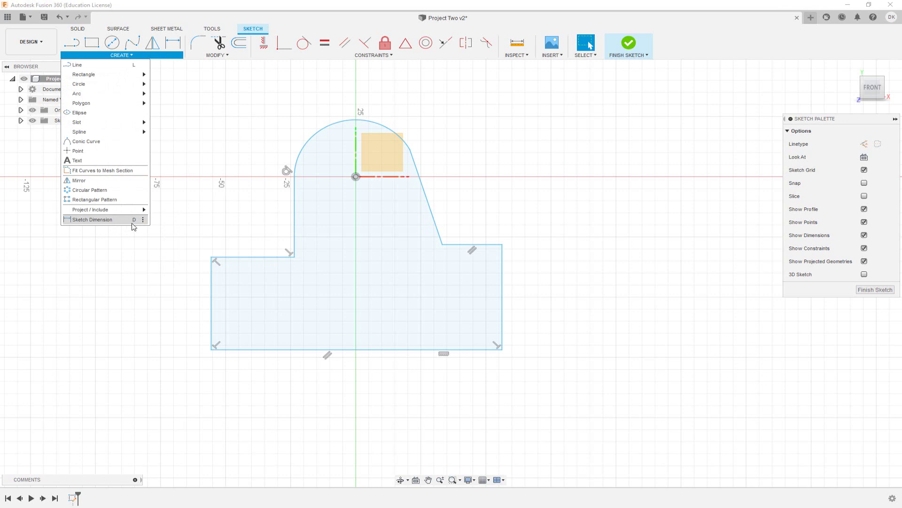
left_click(142, 267)
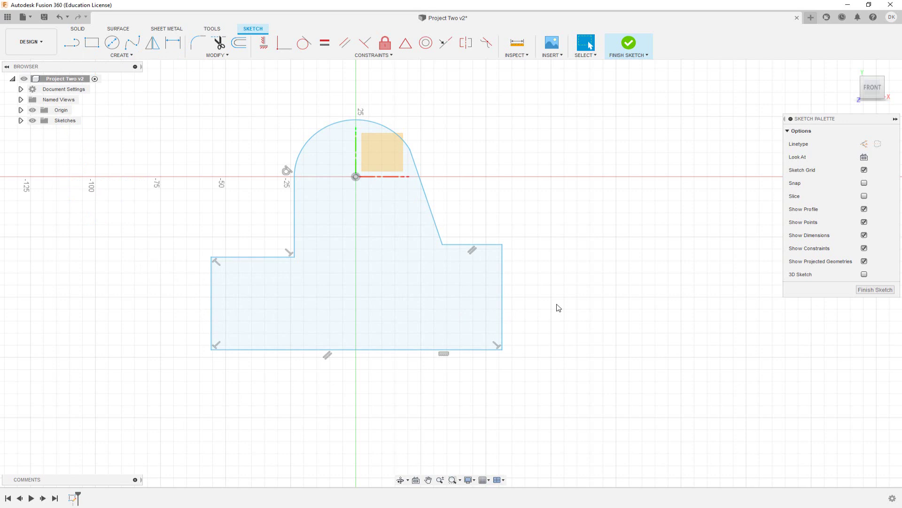
key("d")
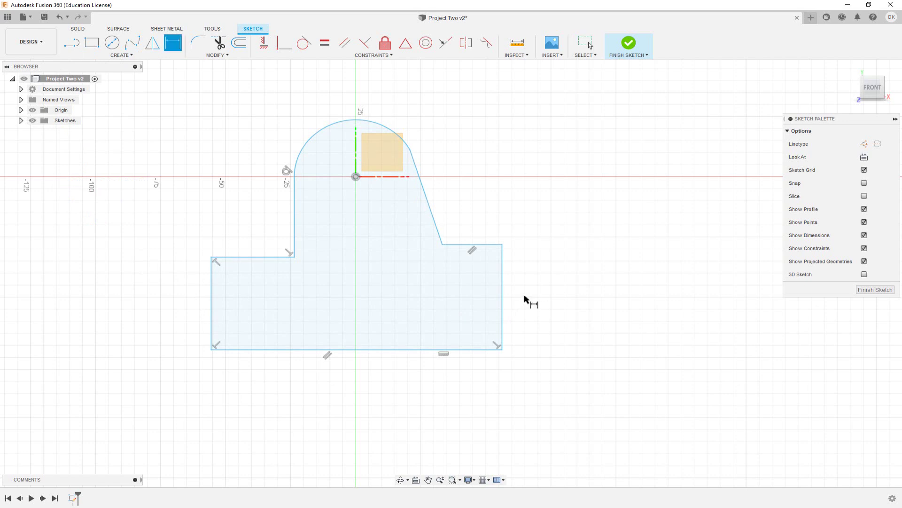
left_click(503, 299)
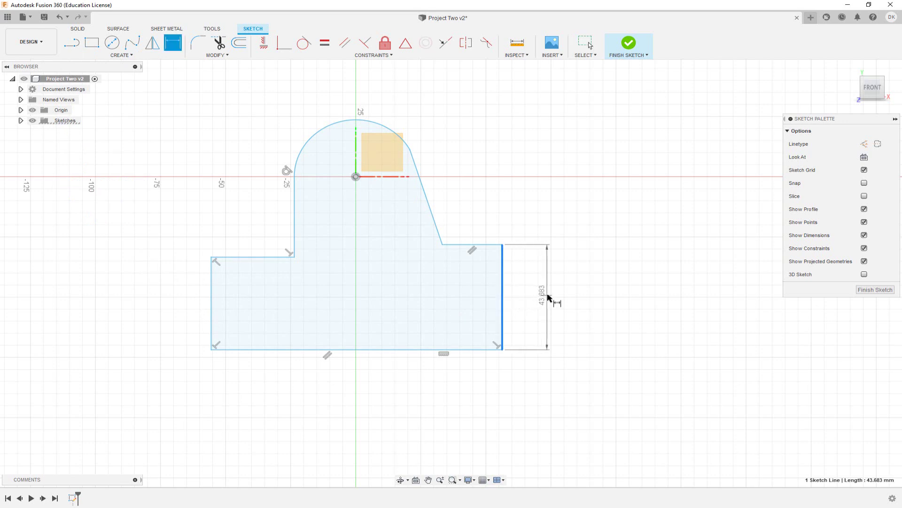
left_click(551, 297)
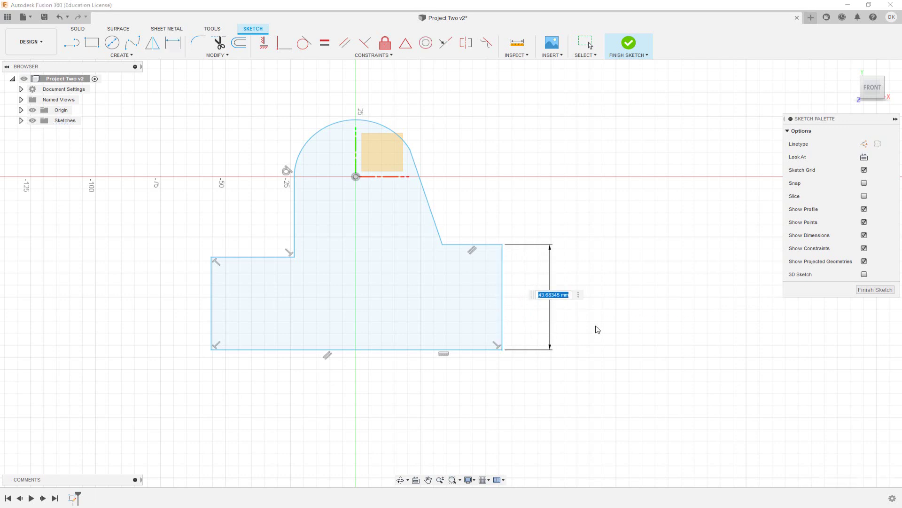
type("40")
key("Return")
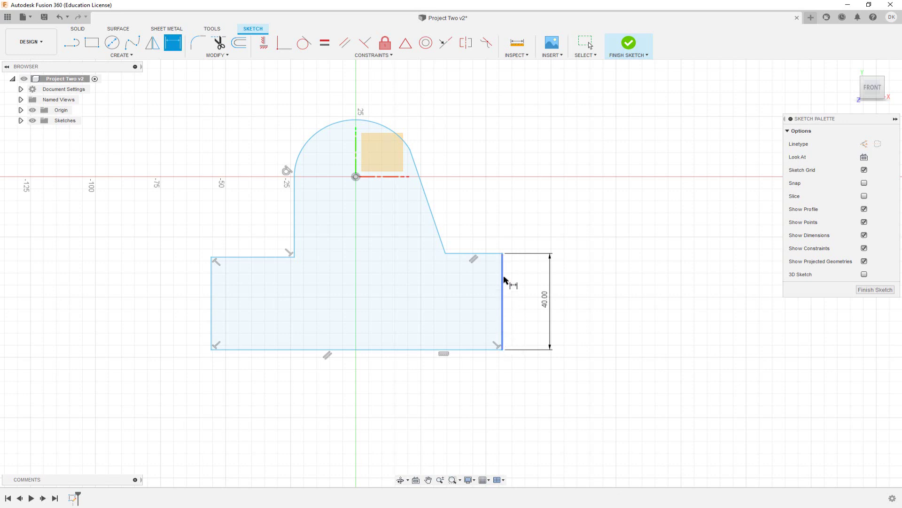
Step: Dimension the profile's horizontal bottom line to 110 mm, placing the dimension below the base
left_click(377, 351)
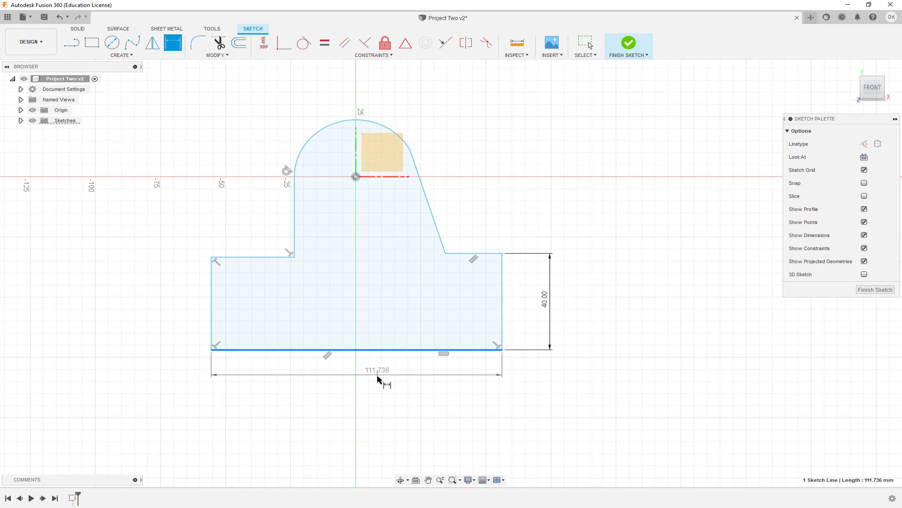
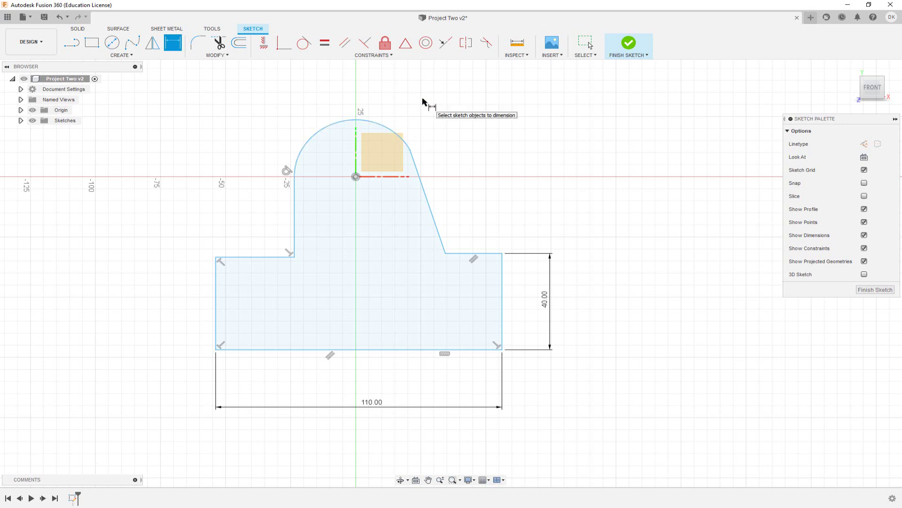
middle_click_drag(429, 115, 415, 149)
left_click(585, 44)
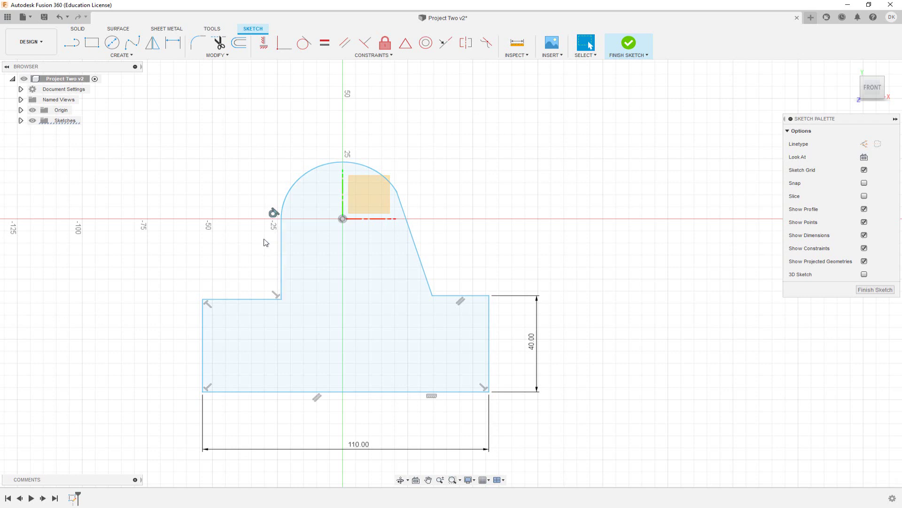
Step: Apply a Tangent constraint between the top arc and the slanted line on its right
left_click(282, 239)
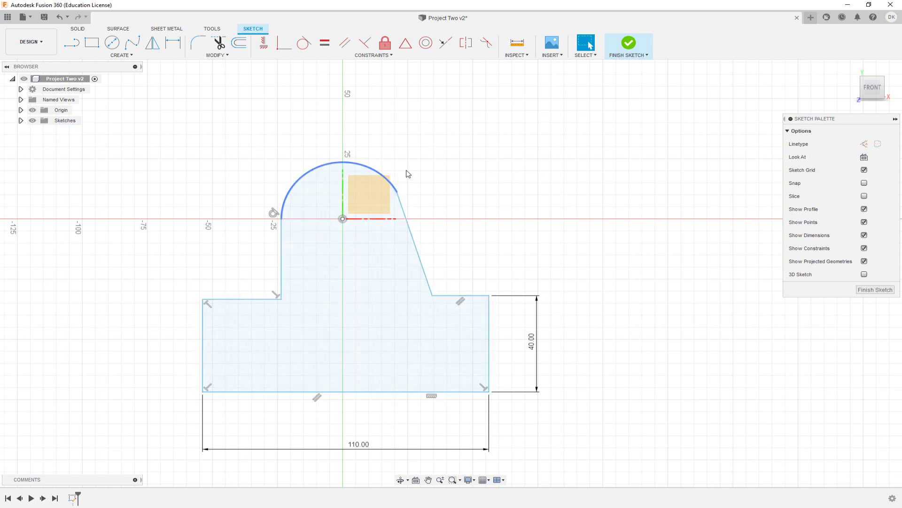
left_click(369, 172)
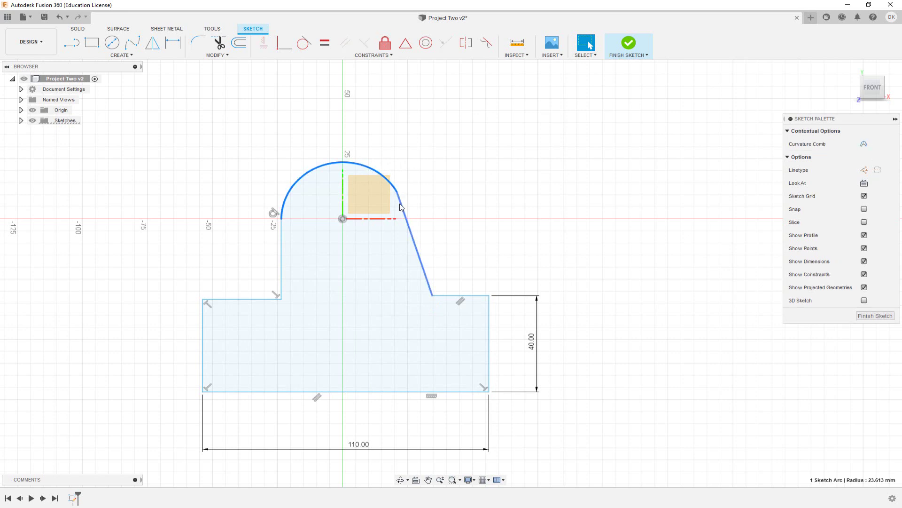
left_click(415, 243, "shift")
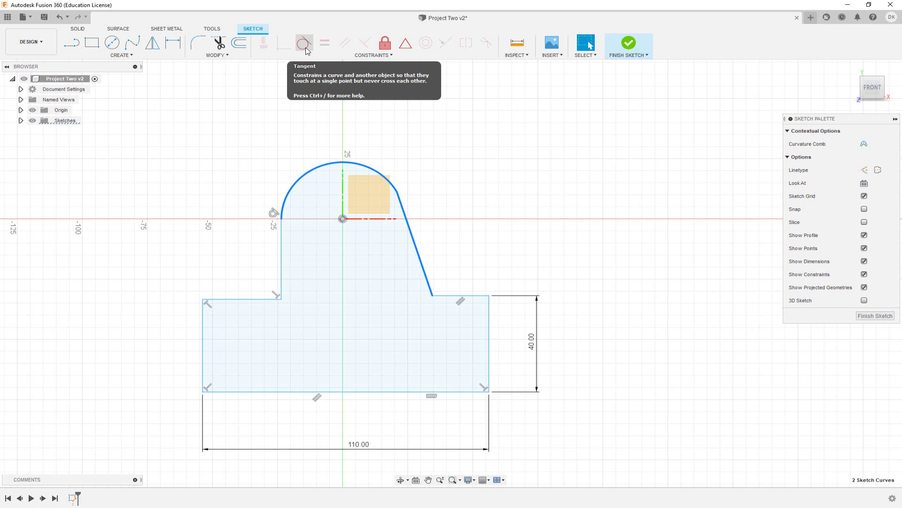
left_click(304, 45)
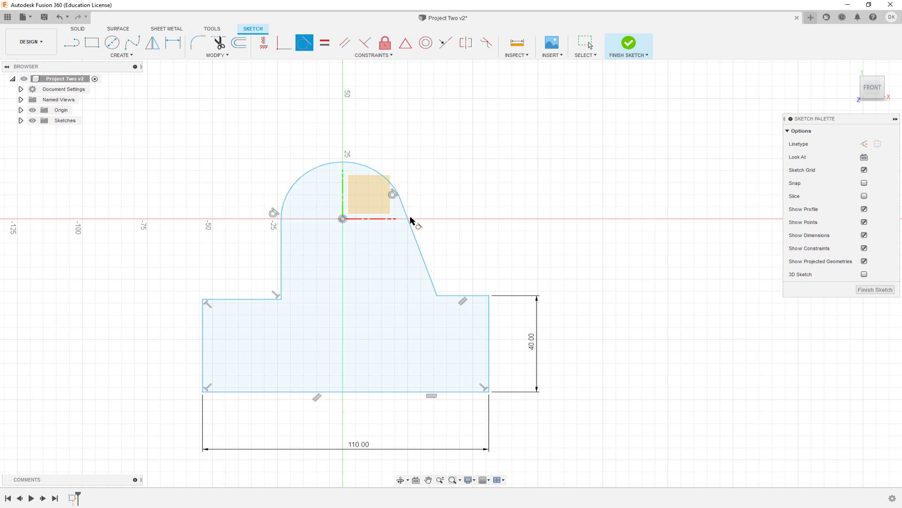
right_click(436, 197)
left_click(588, 45)
left_click(586, 45)
Step: Constrain the slanted line on the right of the arc to vertical
left_click(422, 253)
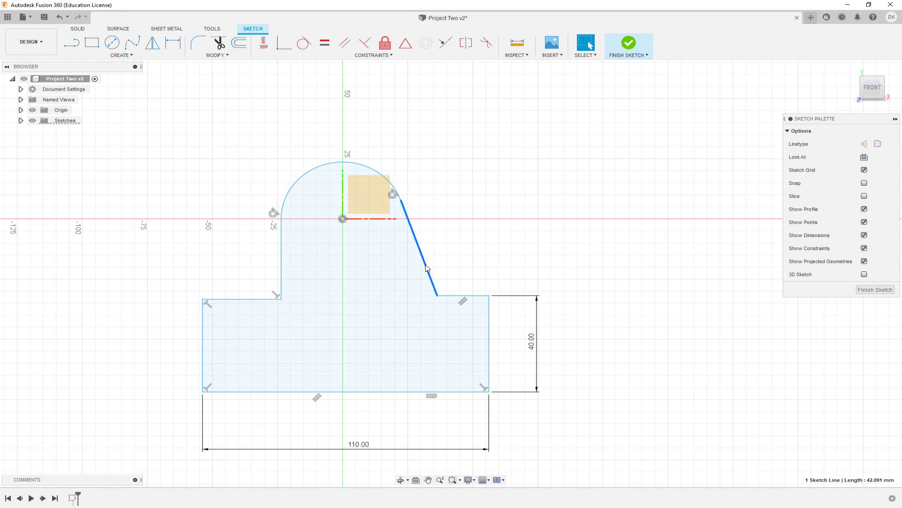
left_click(263, 46)
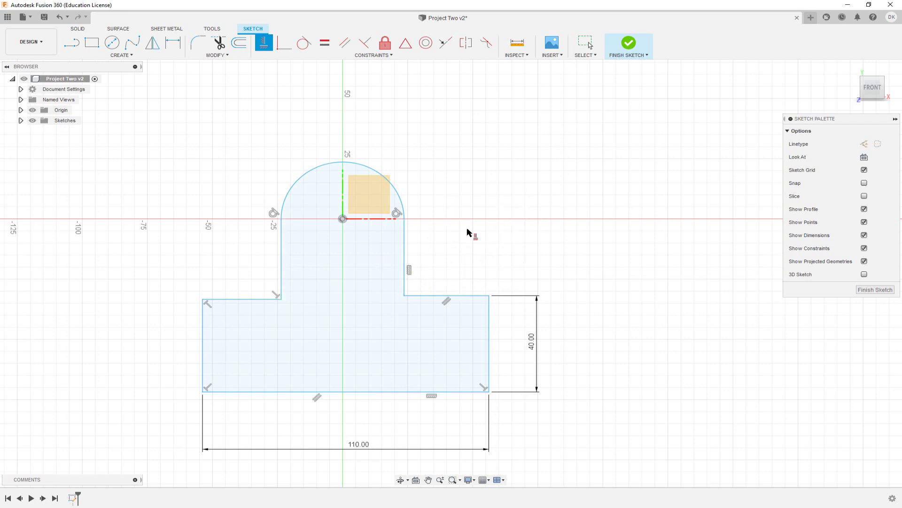
key("d")
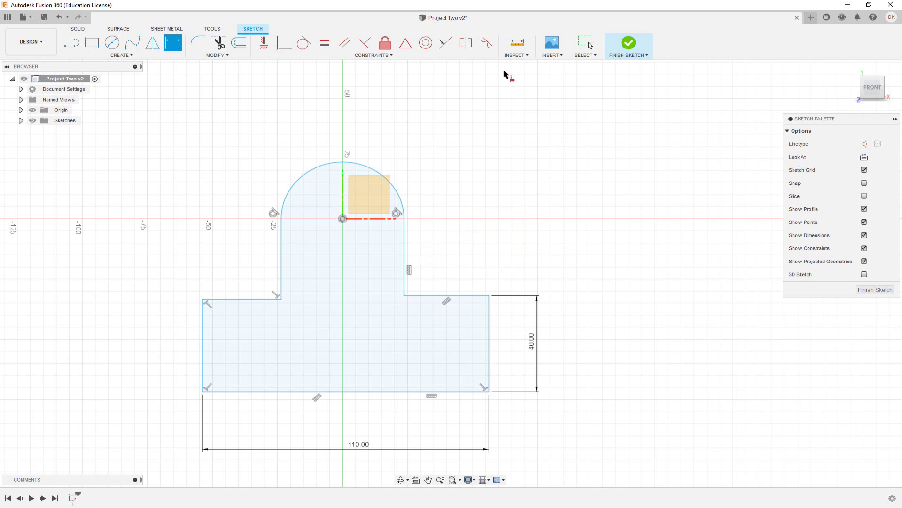
left_click(586, 44)
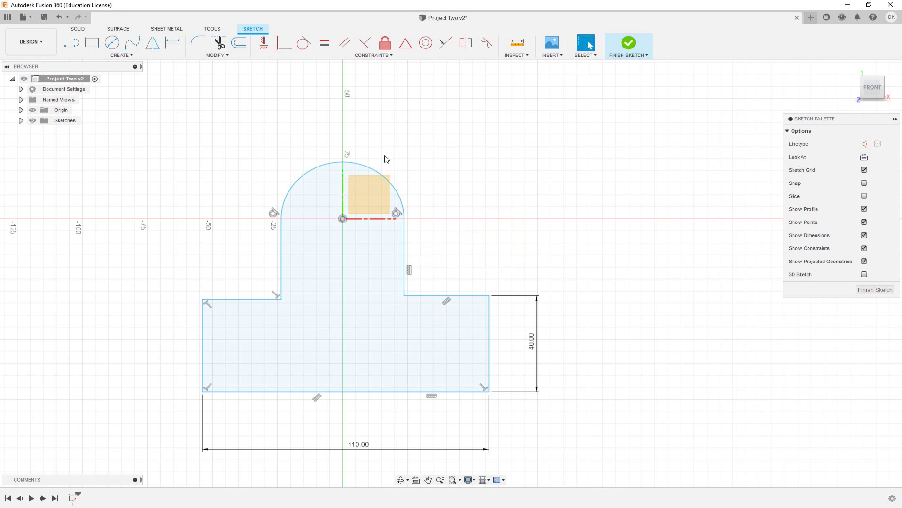
Step: Dimension the top arc's radius to 20 mm, placing the dimension above and to the right of the arc
key("d")
left_click(371, 167)
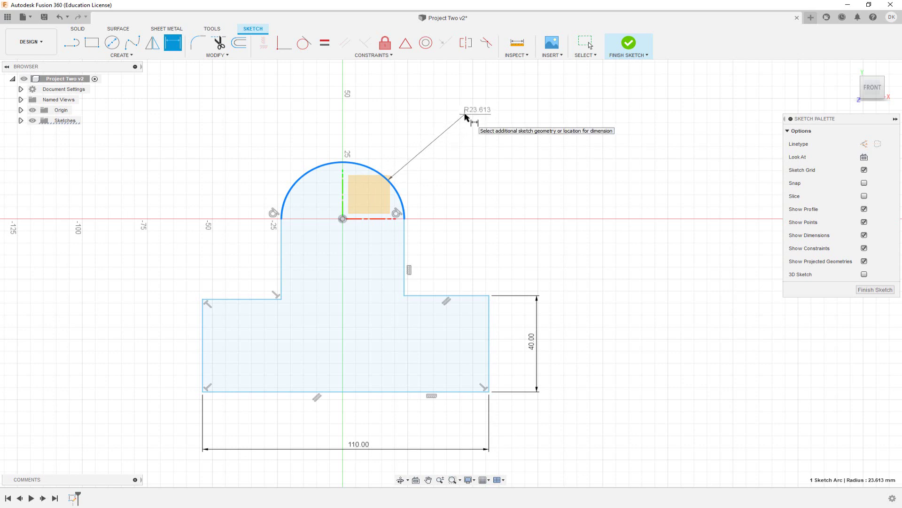
left_click(455, 113)
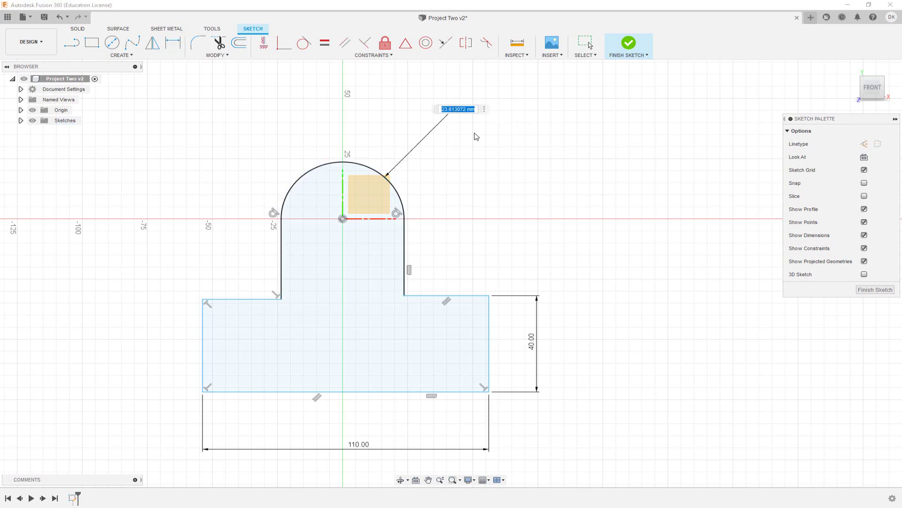
type("20")
key("Return")
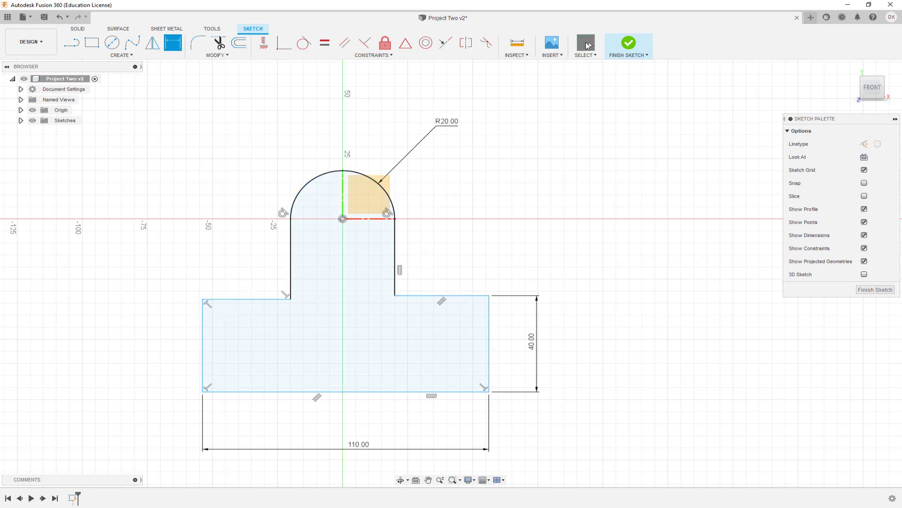
left_click(587, 46)
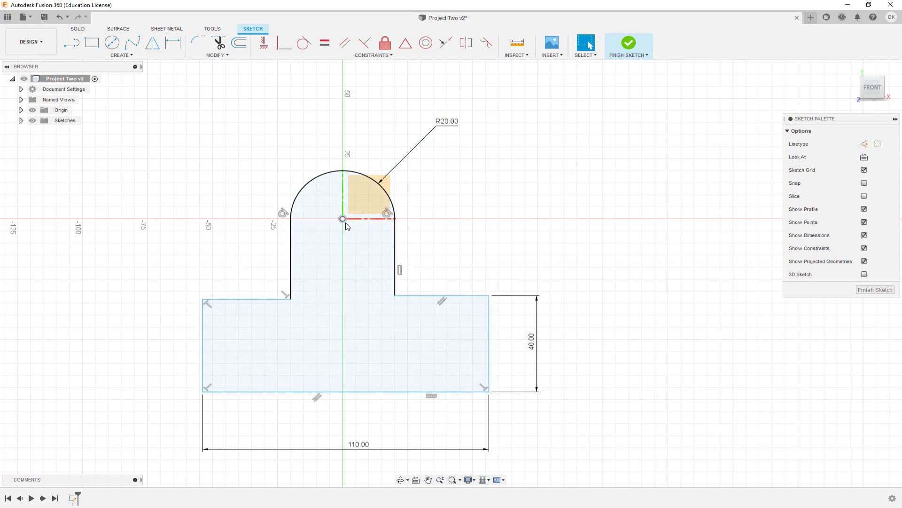
Step: Dimension the vertical distance from the sketch origin to the bottom line as 70 mm
key("d")
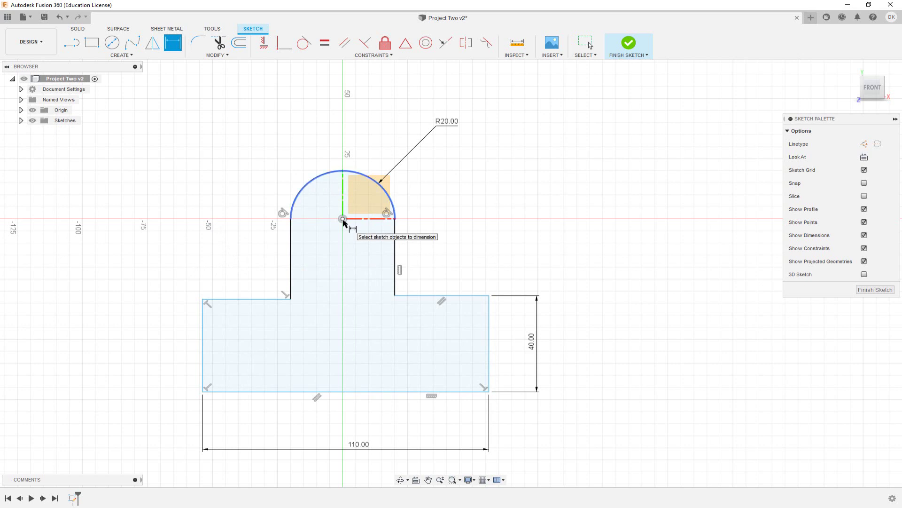
left_click(343, 219)
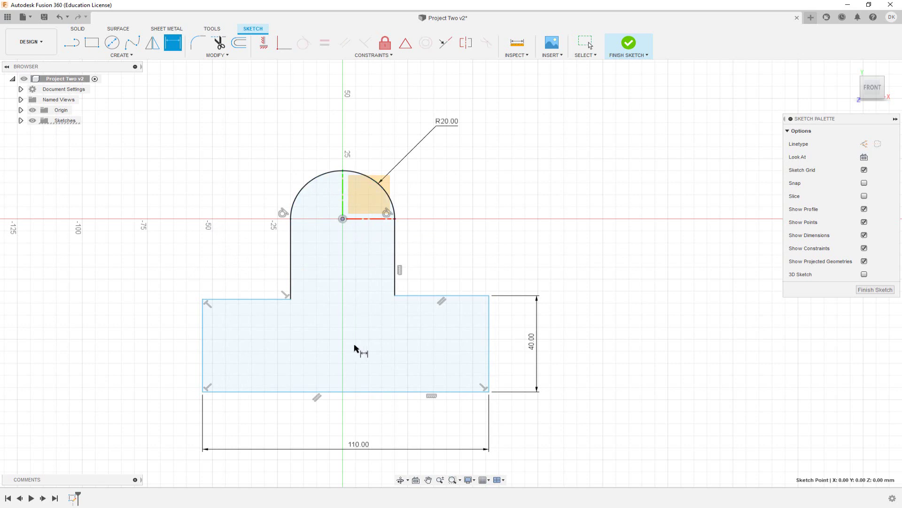
left_click(353, 393)
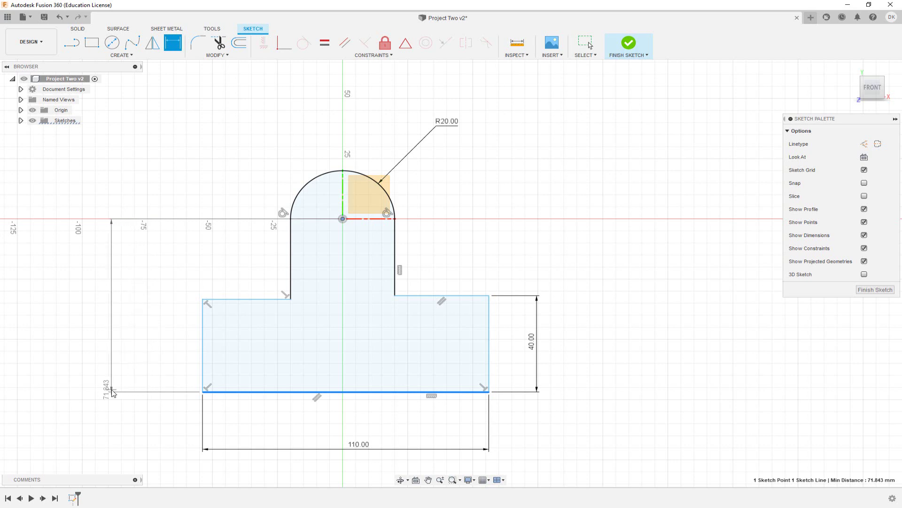
left_click(112, 392)
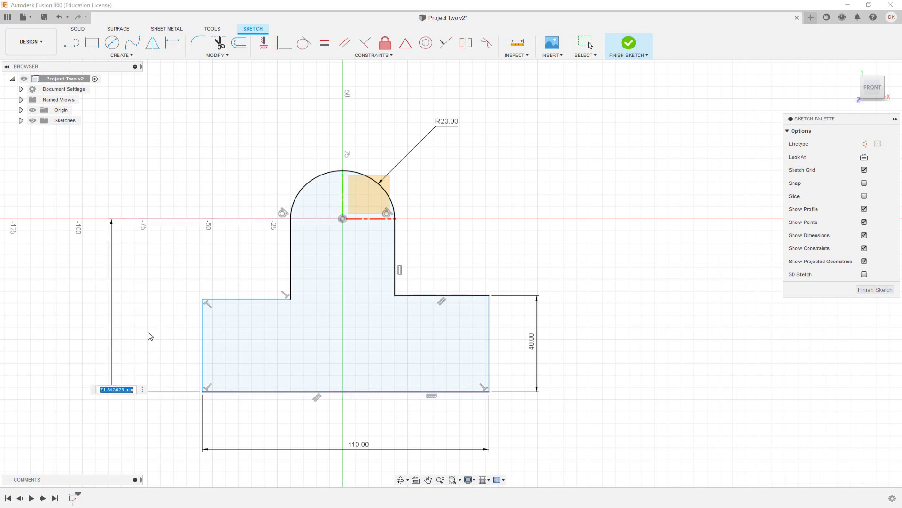
type("70")
key("Return")
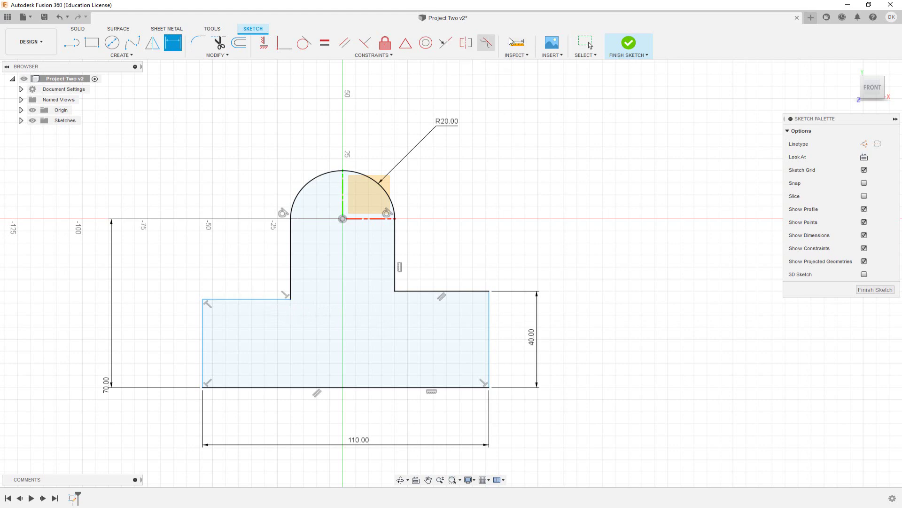
left_click(589, 45)
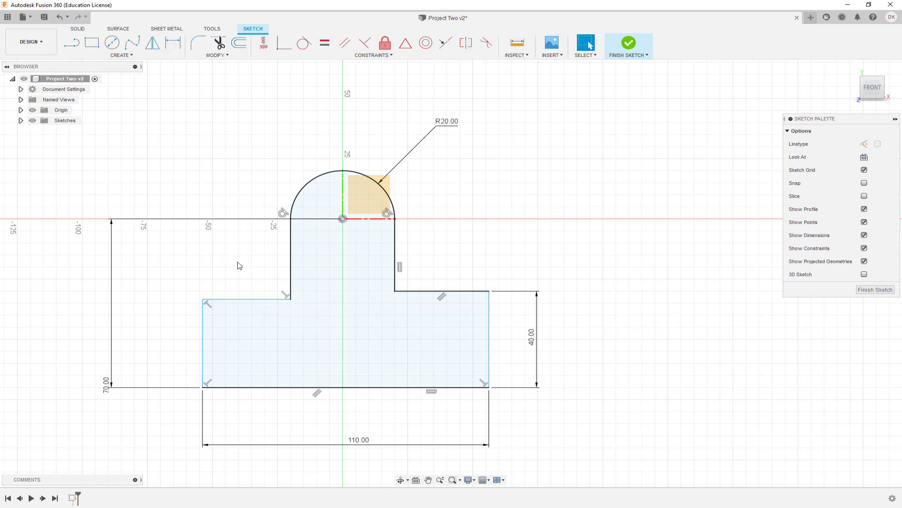
Step: Apply an Equal constraint between the left and right horizontal shoulder lines
left_click(243, 301)
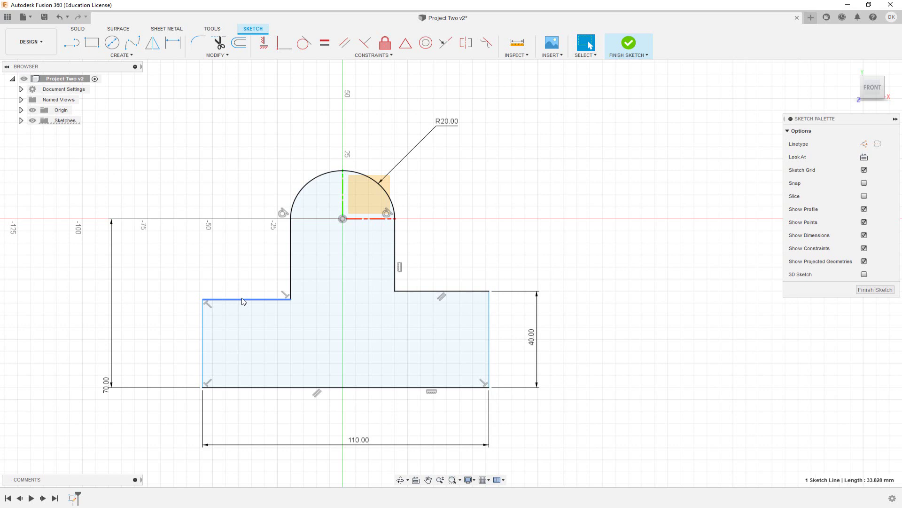
left_click(463, 294, "shift")
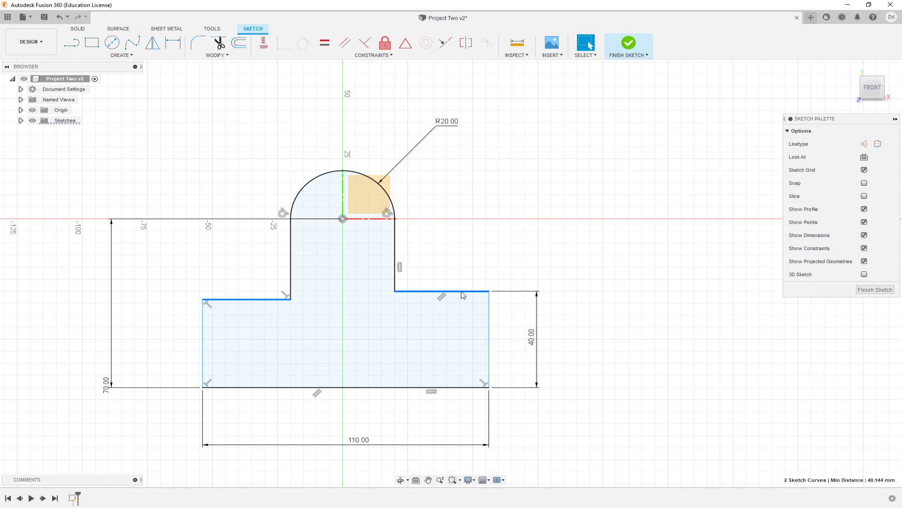
left_click(324, 45)
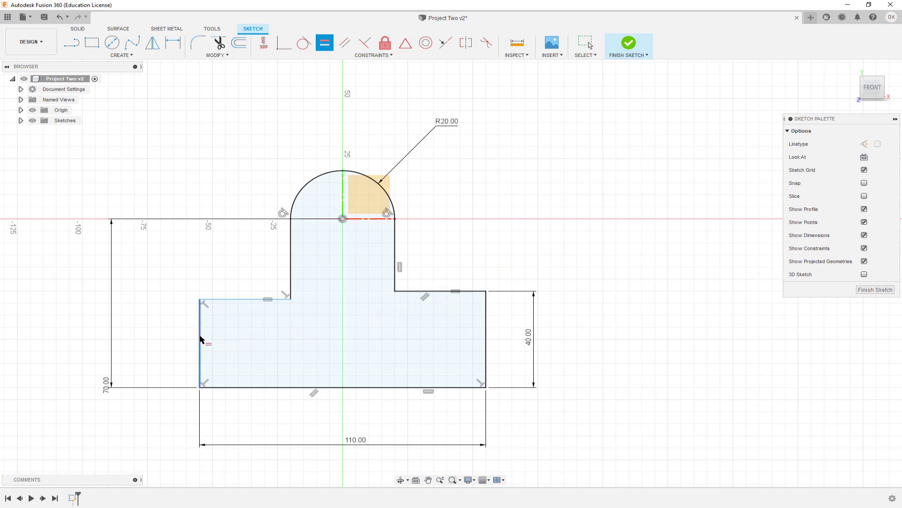
left_click(248, 299)
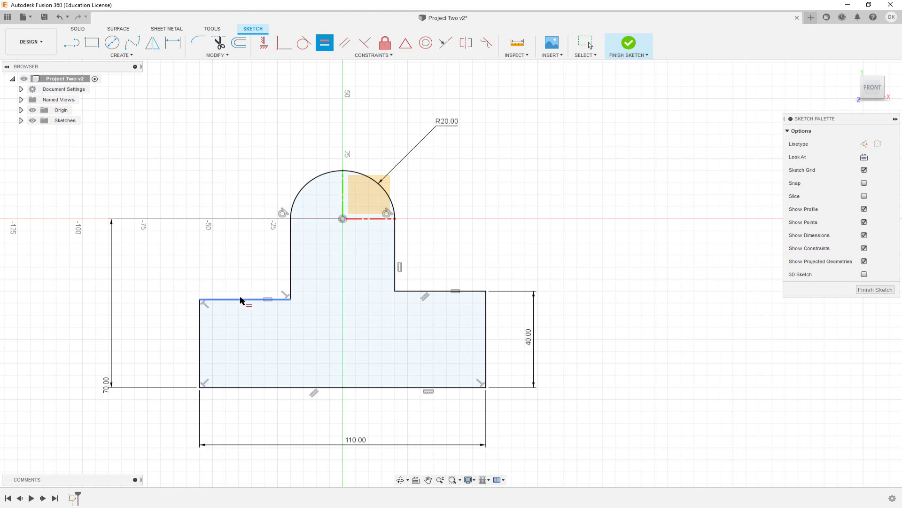
right_click(240, 284)
left_click(585, 44)
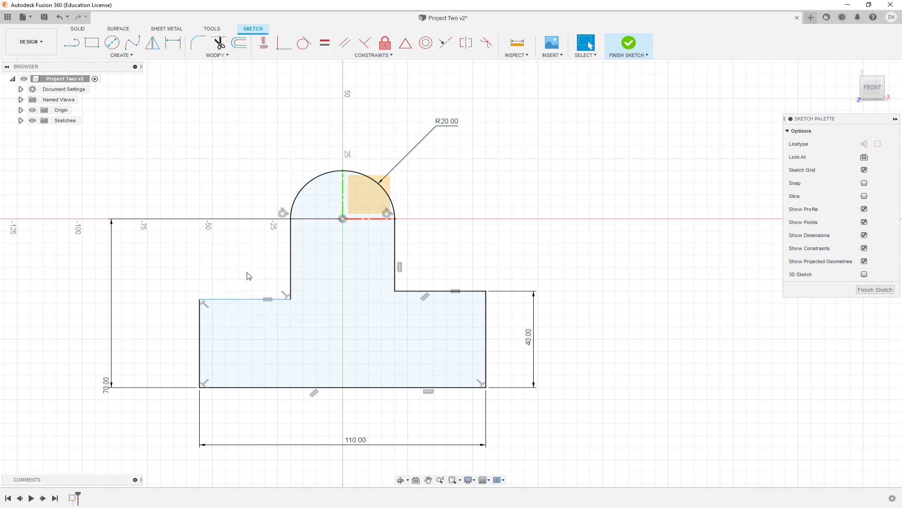
Step: Try to apply a Perpendicular constraint between the left and right horizontal shoulder lines
left_click(241, 300)
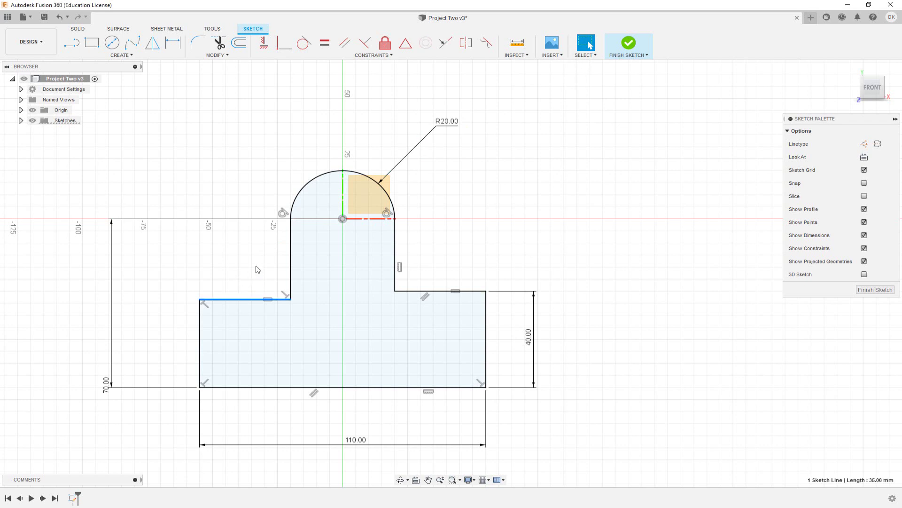
left_click(241, 306)
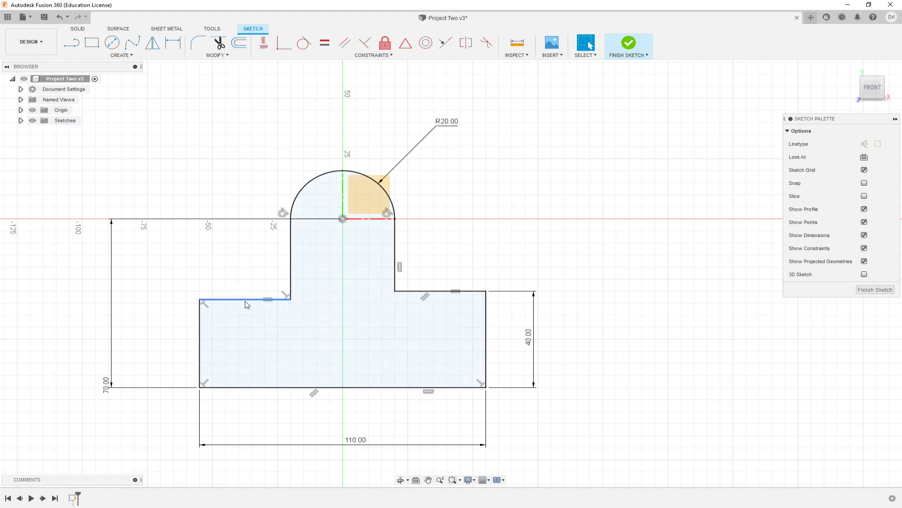
left_click(441, 293)
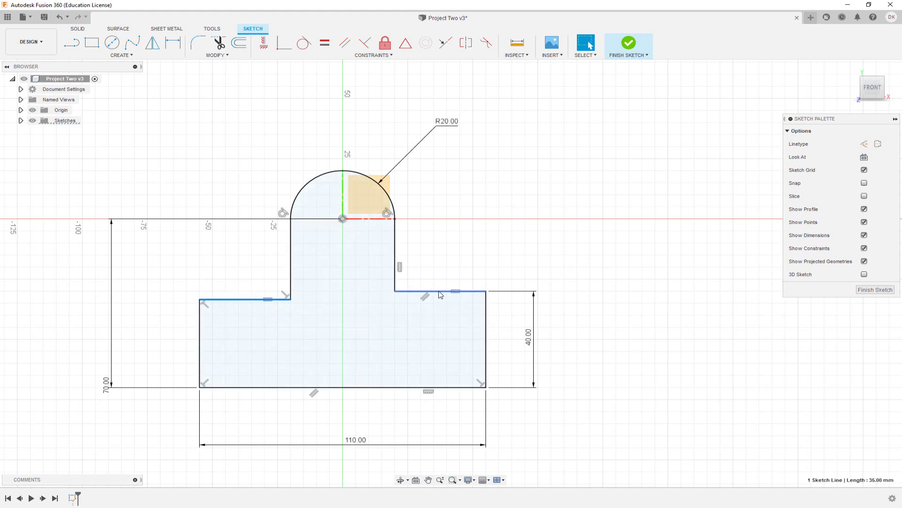
left_click(440, 292)
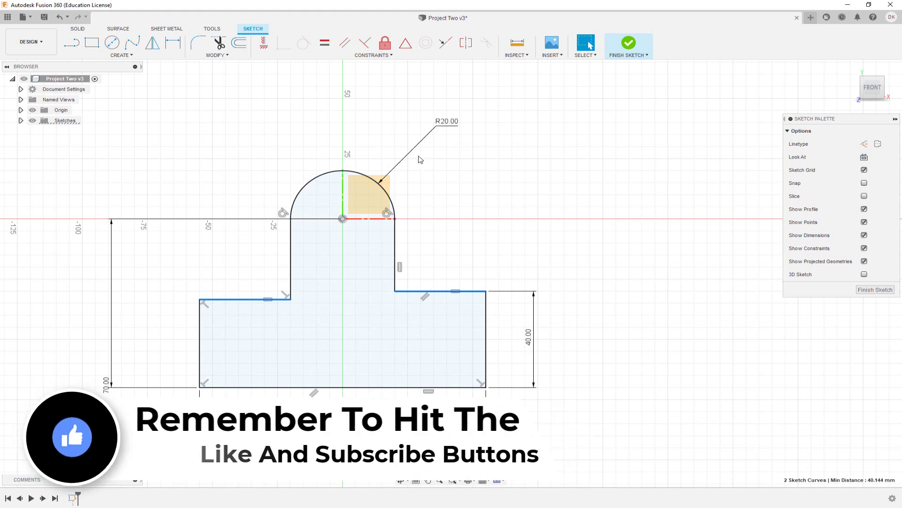
left_click(363, 47)
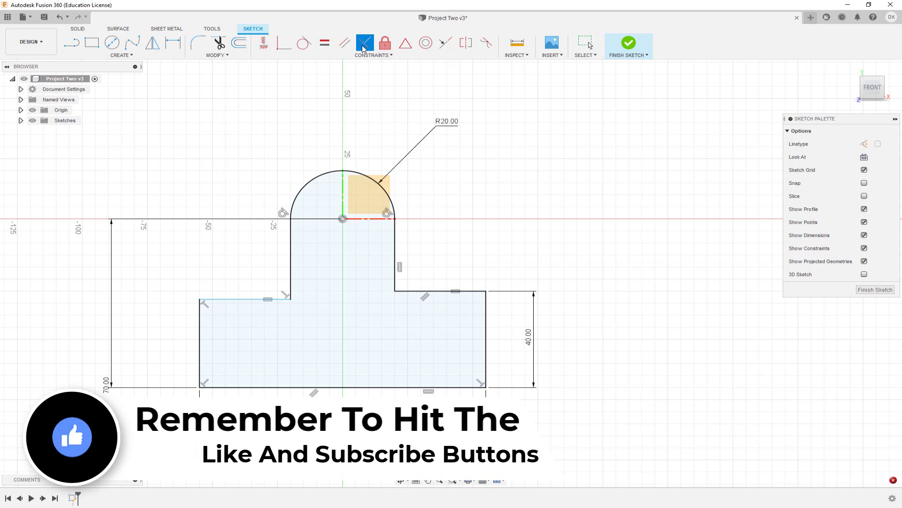
left_click(235, 299)
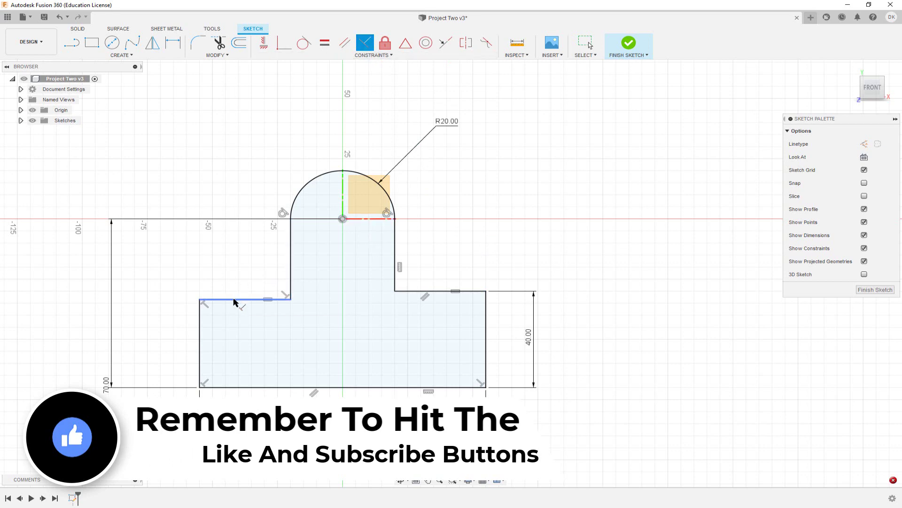
left_click(417, 294)
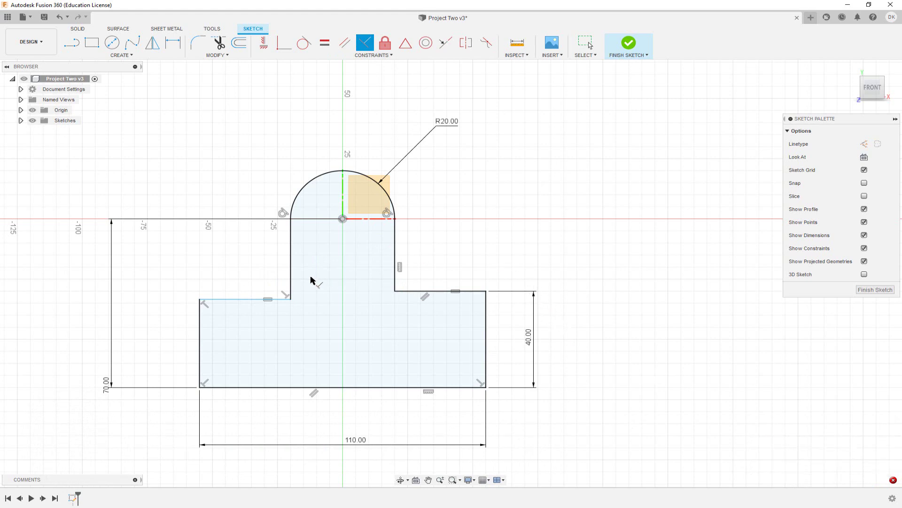
left_click(258, 298)
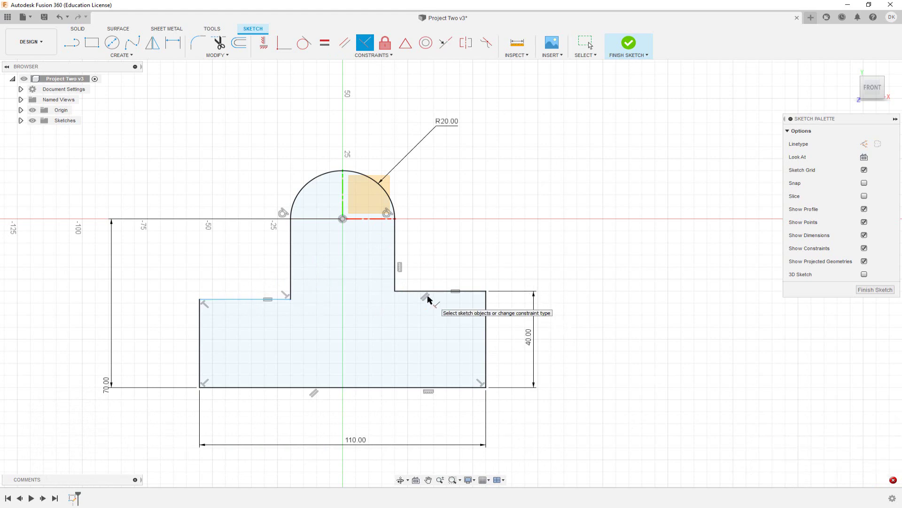
key("Escape")
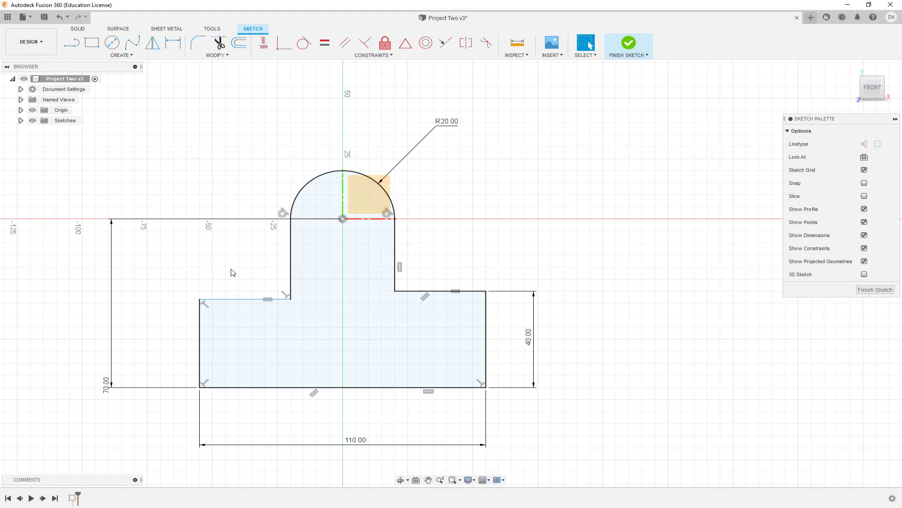
Step: Dimension the vertical distance between the left shoulder line and the bottom line as 35 mm, placed left of the profile
key("d")
left_click(241, 299)
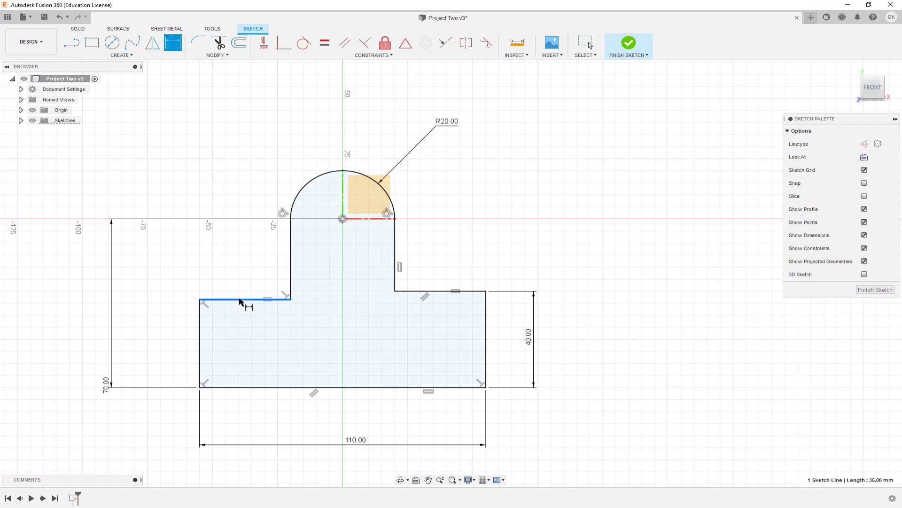
left_click(242, 387)
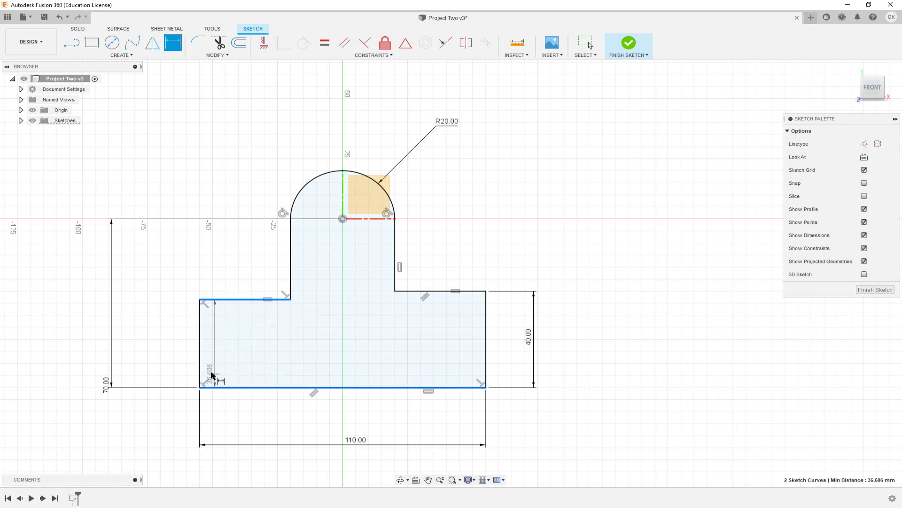
left_click(163, 371)
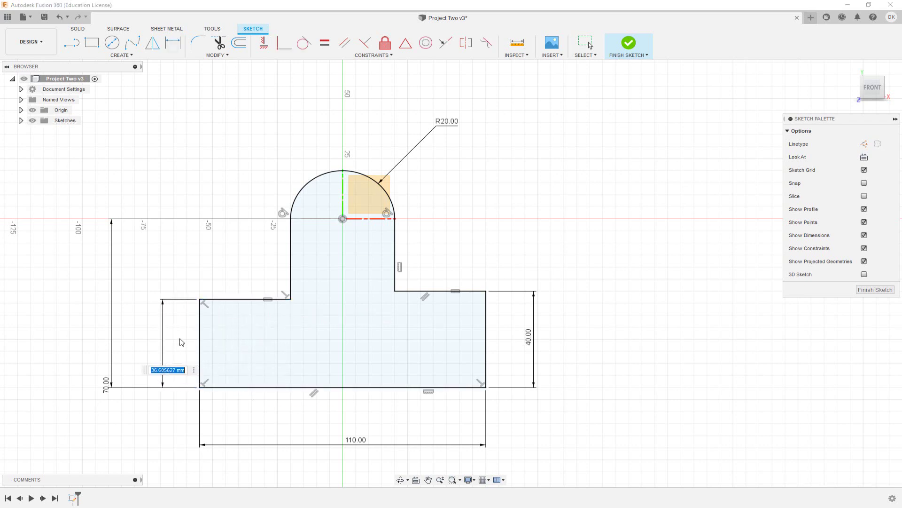
key("Return")
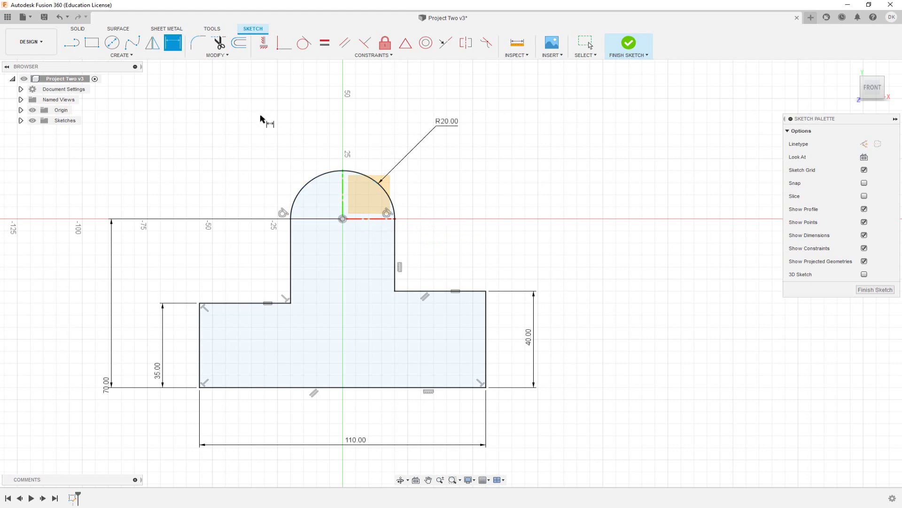
left_click(146, 56)
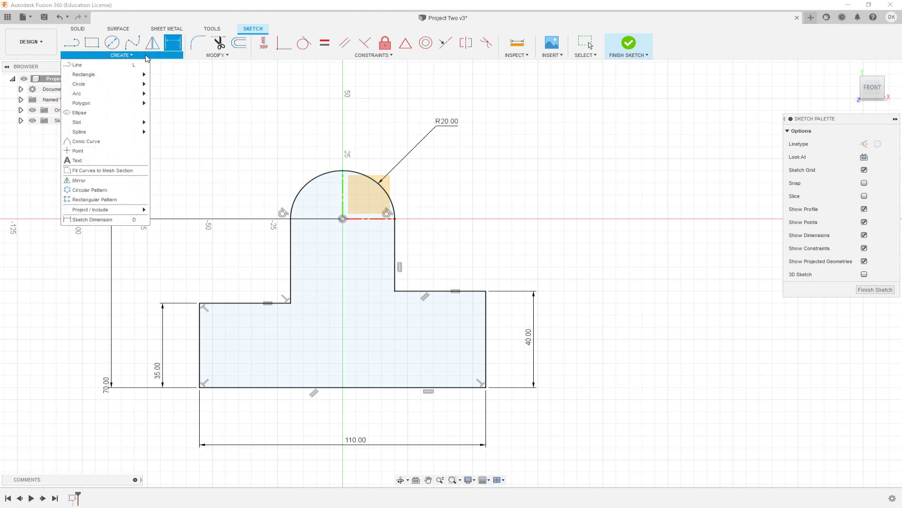
mouse_move(131, 84)
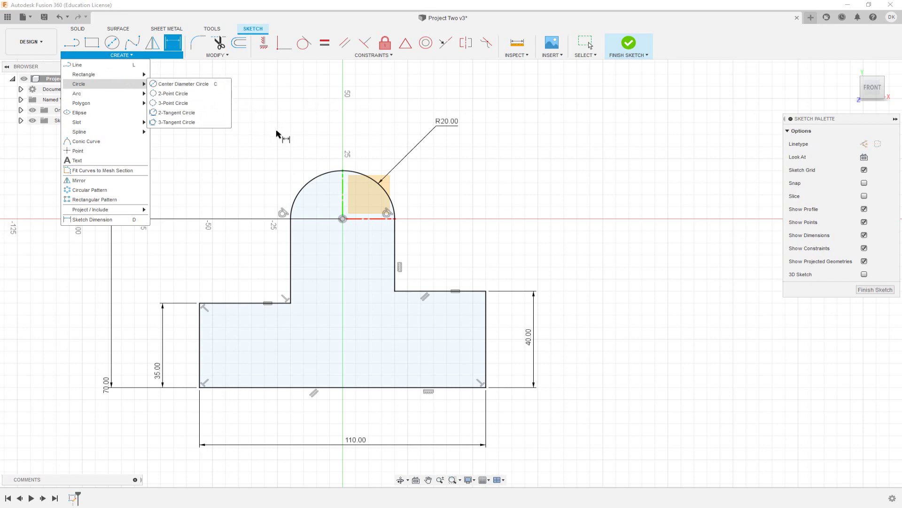
left_click(283, 140)
right_click(282, 141)
left_click(341, 103)
left_click(590, 46)
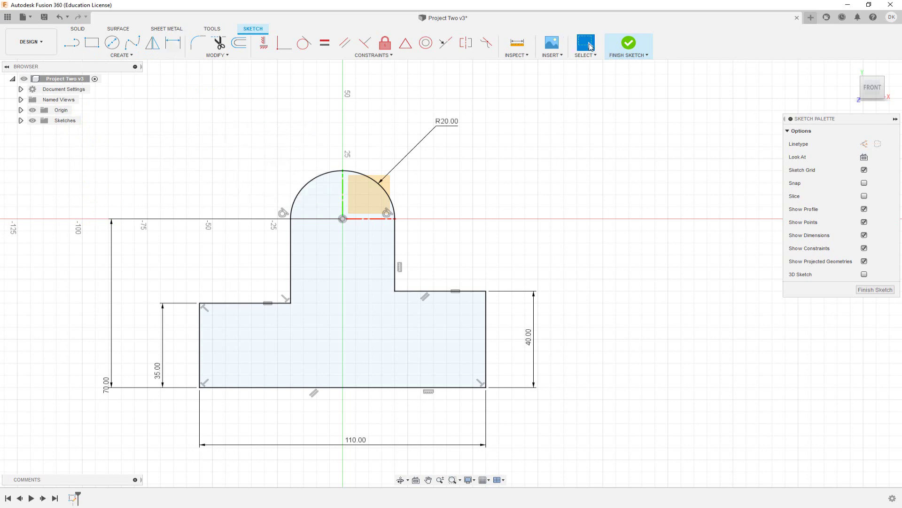
Step: Draw a center-diameter circle inside the upright part, centered about 7 mm left of and 29 mm below the origin
key("c")
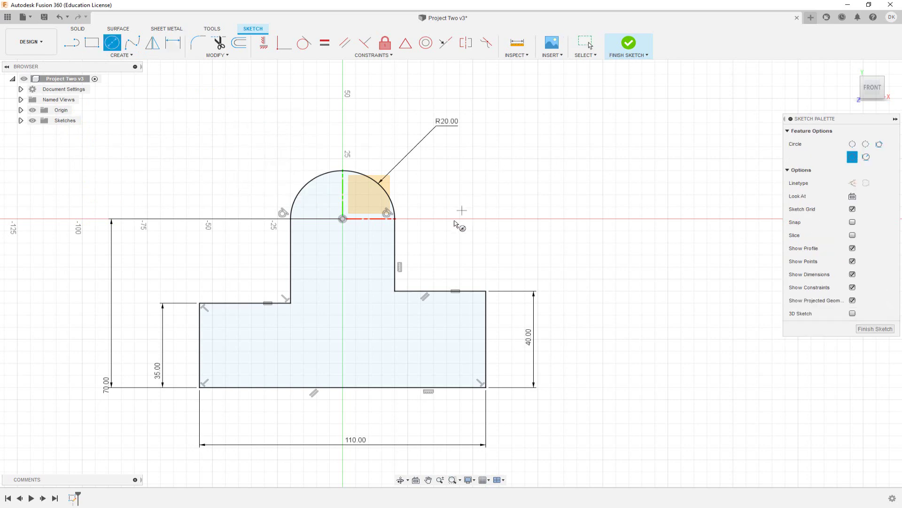
left_click(324, 288)
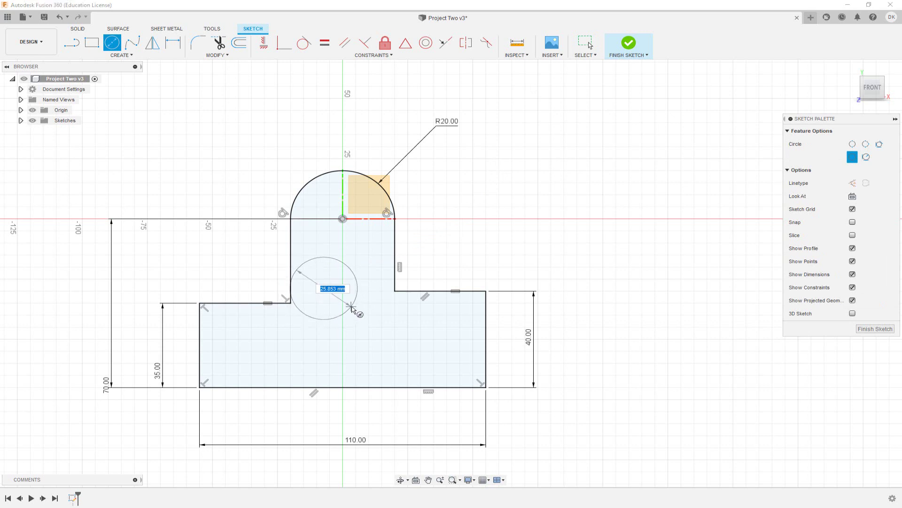
left_click(344, 303)
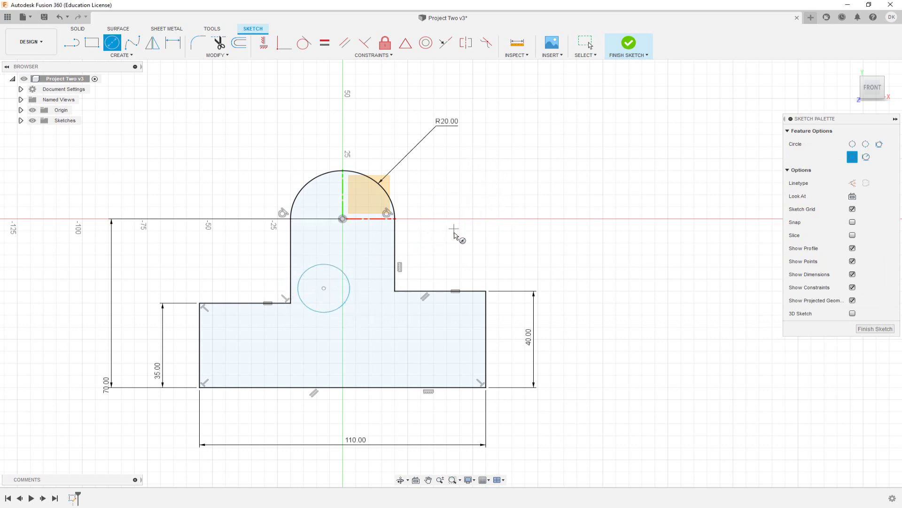
left_click(585, 42)
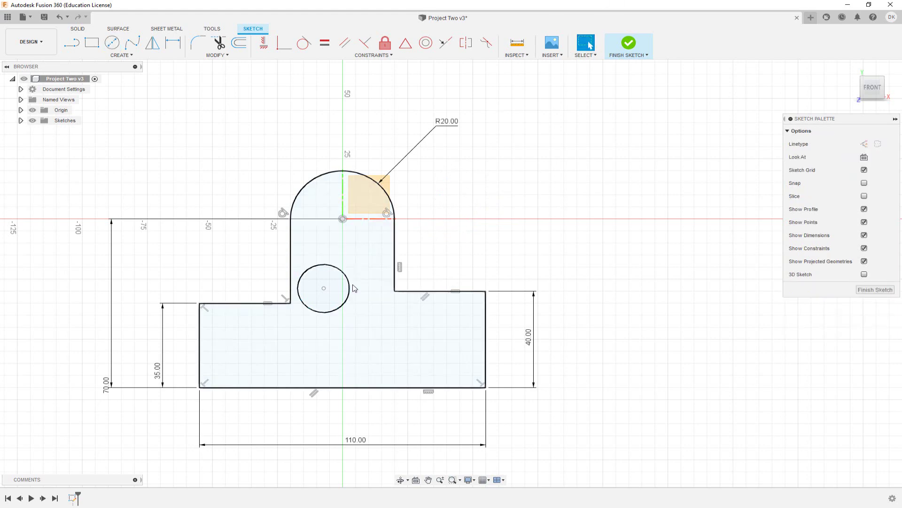
Step: Make the circle's center point coincident with the sketch origin
left_click(326, 291)
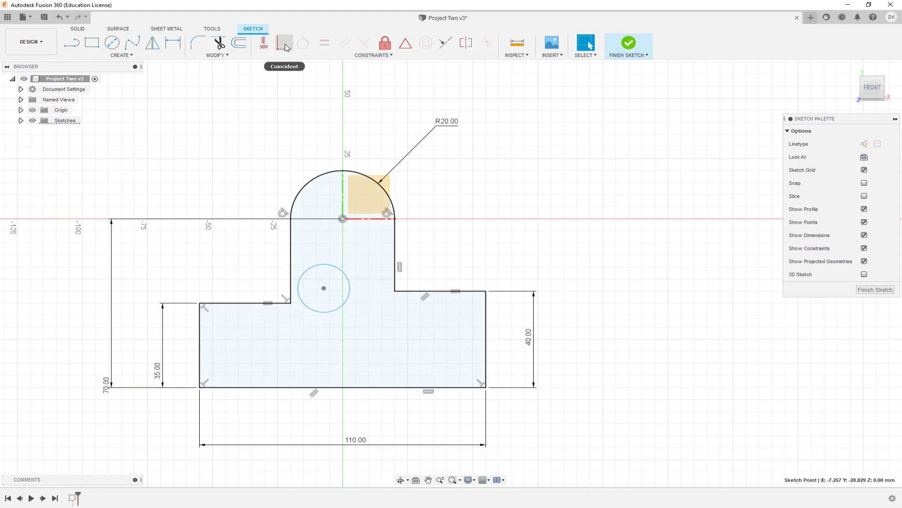
left_click(283, 44)
left_click(342, 219)
left_click(324, 288)
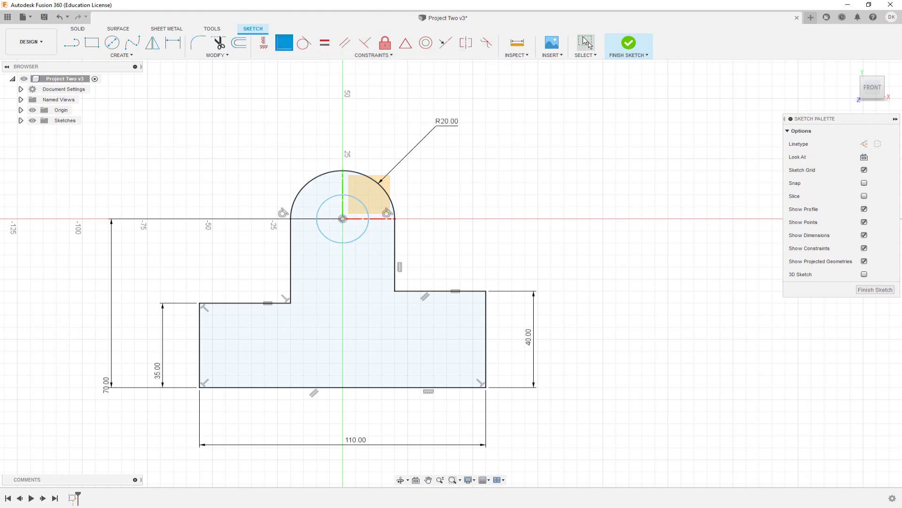
key("Escape")
Step: Resize the circle freehand to a radius of about 9.7 mm
left_click(344, 203)
left_click_drag(344, 203, 354, 197)
key("Escape")
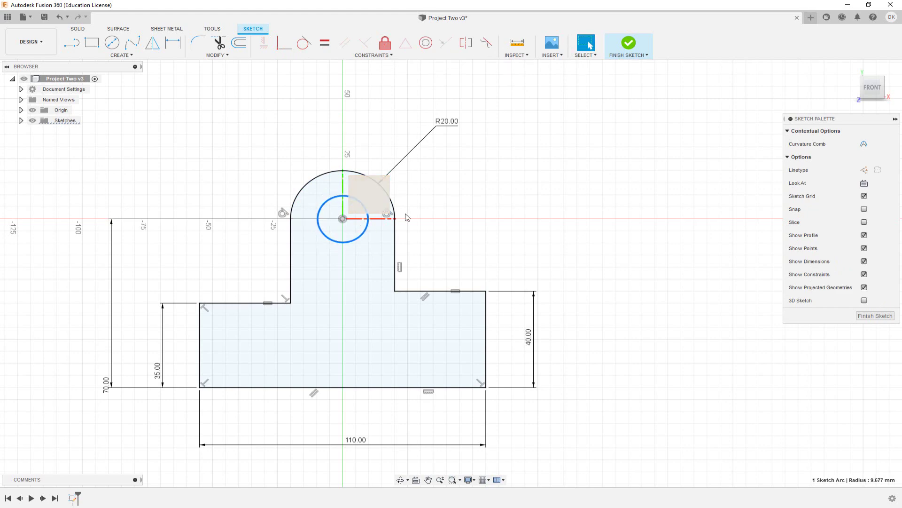
Step: Try to apply a Tangent constraint between the circle and the top arc
left_click(302, 43)
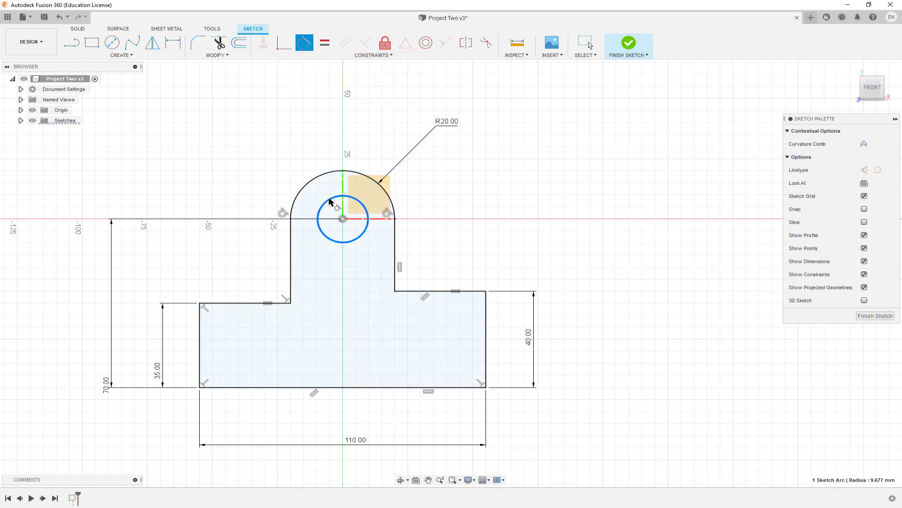
left_click(314, 178)
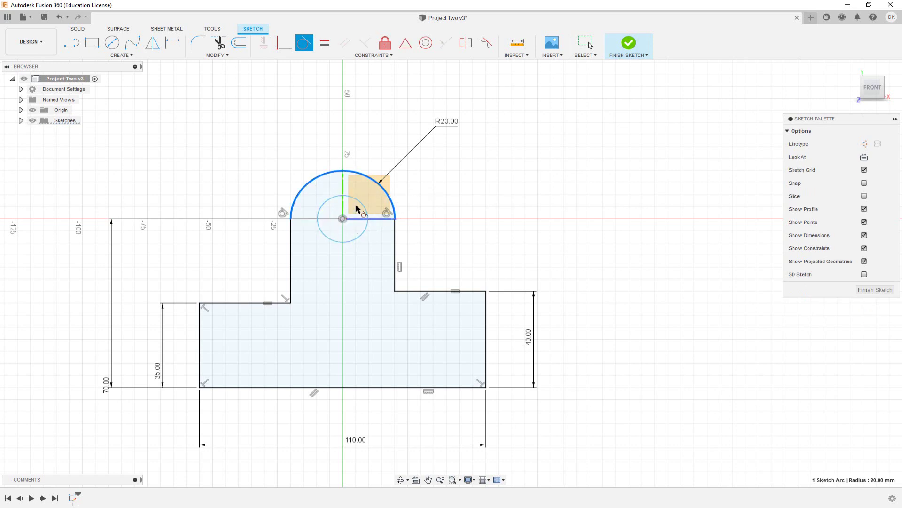
left_click(588, 42)
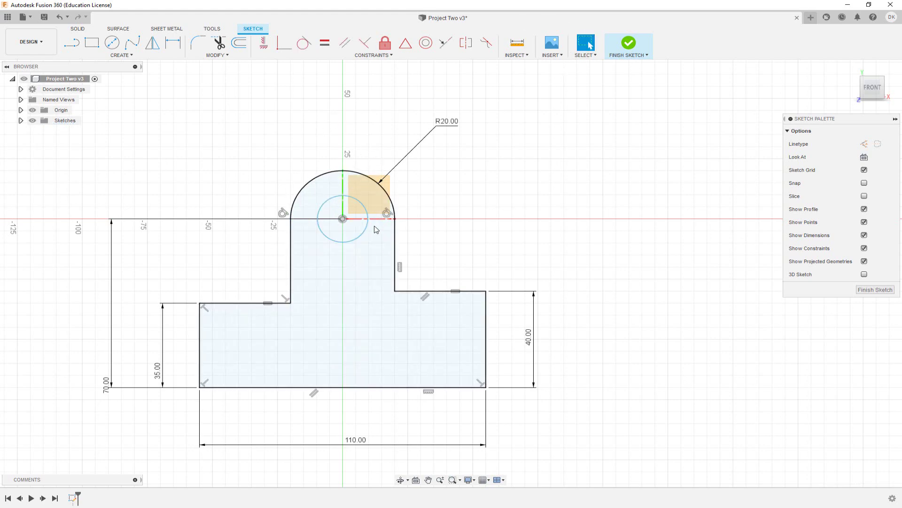
Step: Dimension the circle's diameter as 20 mm, placing the dimension outside the profile below the arc's radius dimension
key("d")
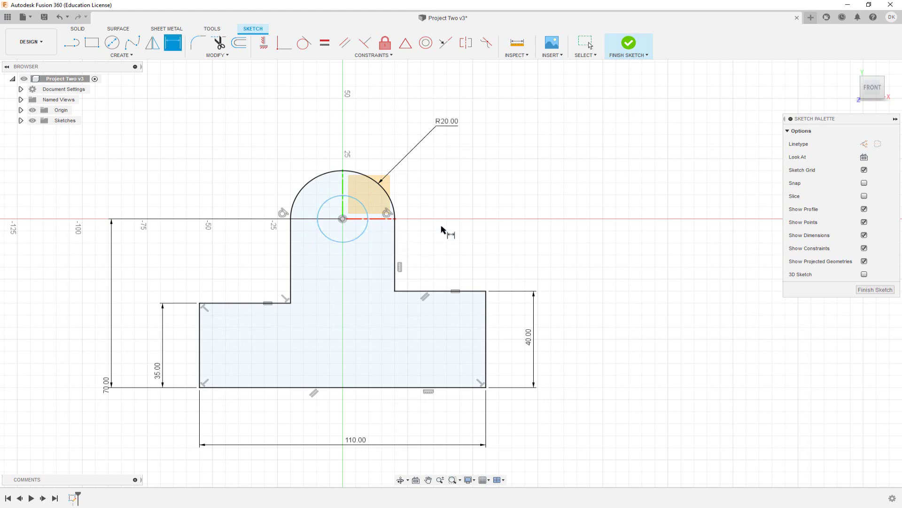
left_click(368, 229)
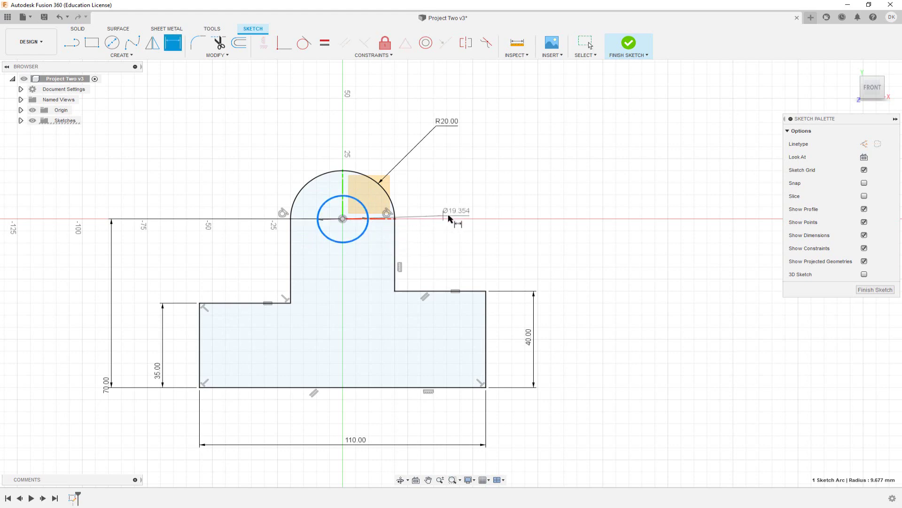
left_click(456, 189)
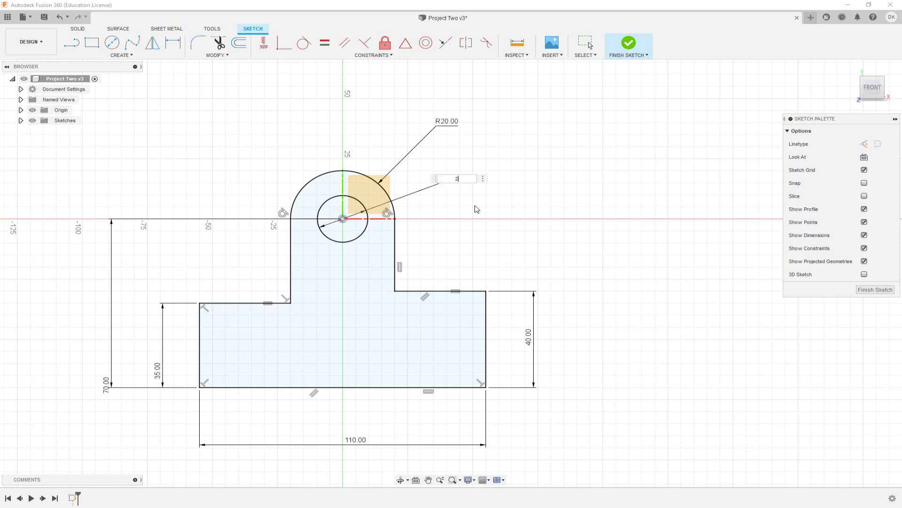
key("Return")
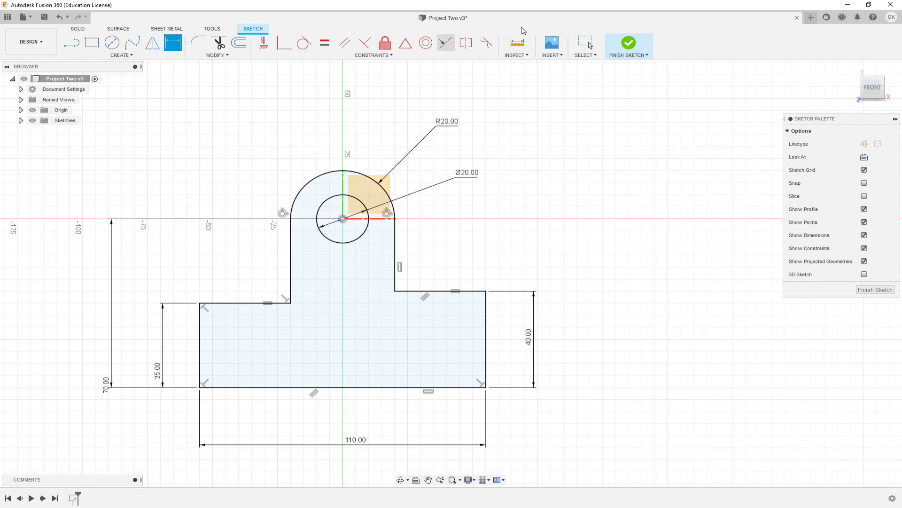
Step: Finish the sketch and extrude the profile around the circular hole 45 mm to one side as a new body
left_click(624, 46)
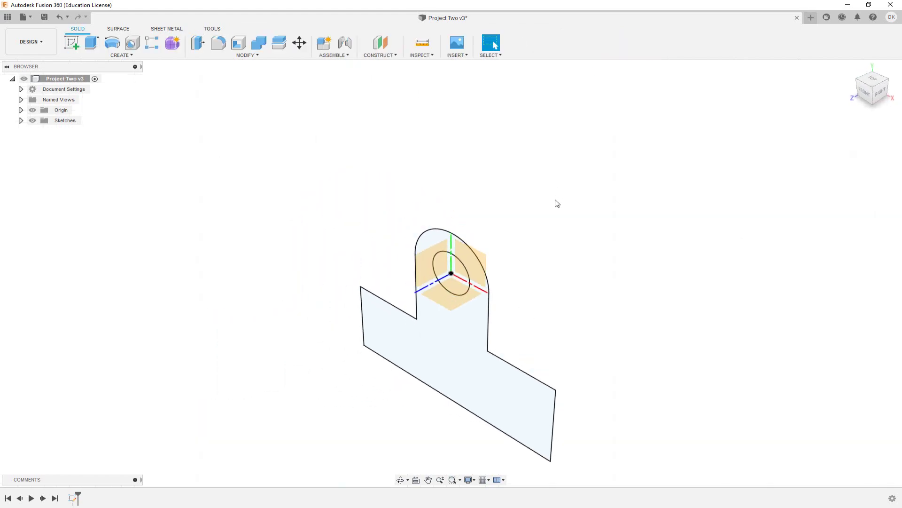
middle_click_drag(539, 264, 488, 186)
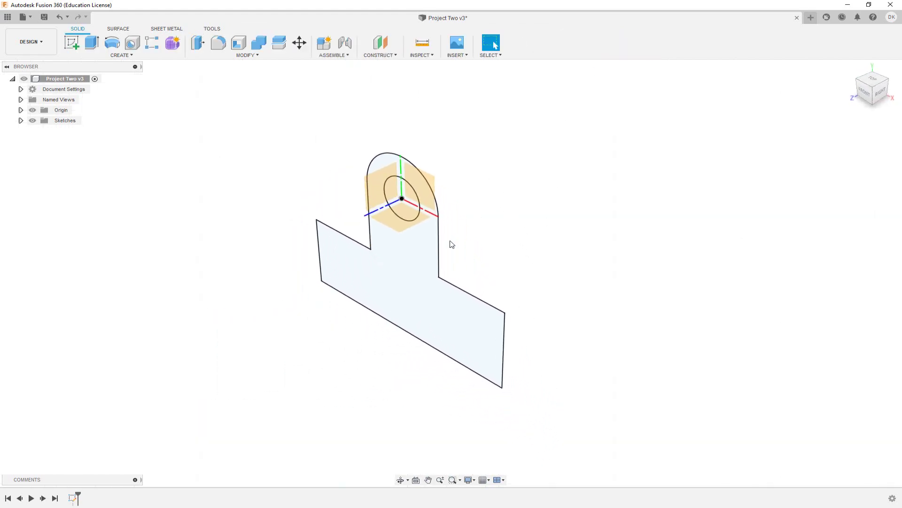
left_click(418, 260)
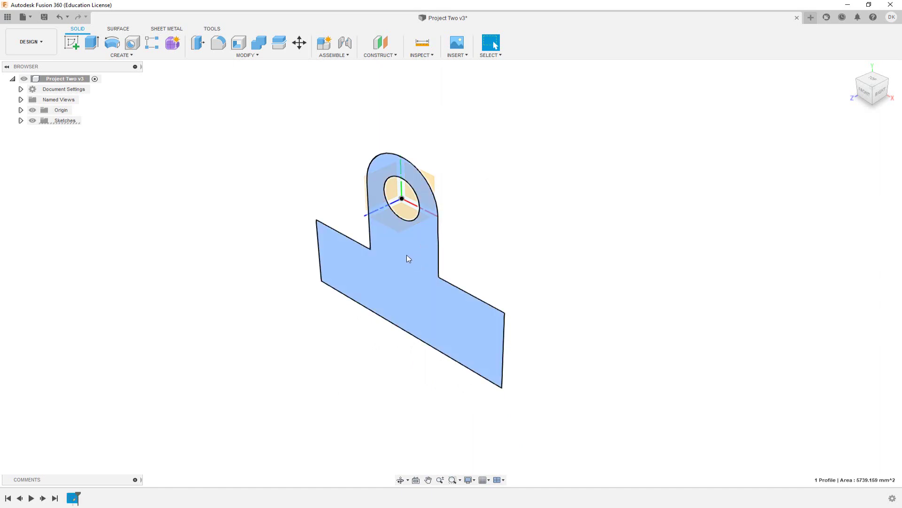
left_click(92, 50)
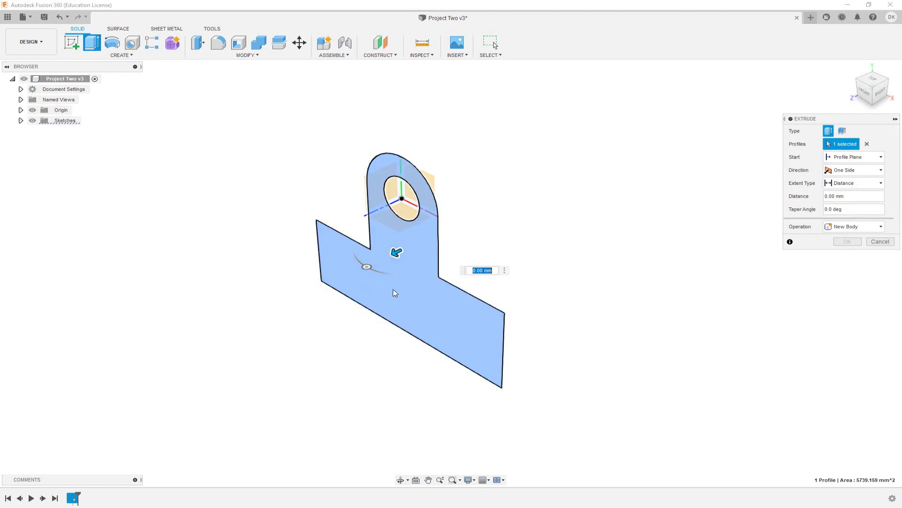
left_click_drag(396, 250, 329, 285)
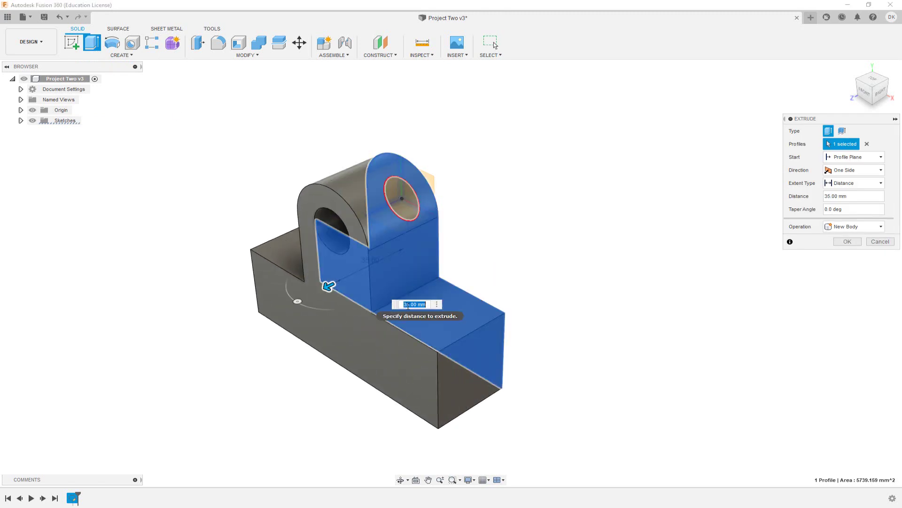
left_click(411, 304)
type("45")
key("Return")
Step: Fillet the outer top edge and the inner corner edge of both base shoulders with a constant 10 mm radius
middle_click_drag(416, 306, 402, 231, "shift")
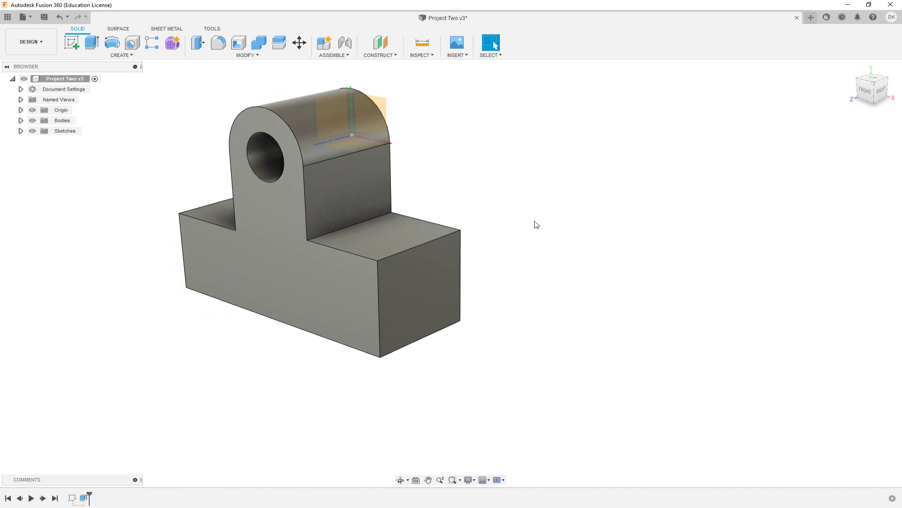
middle_click_drag(374, 155, 420, 203)
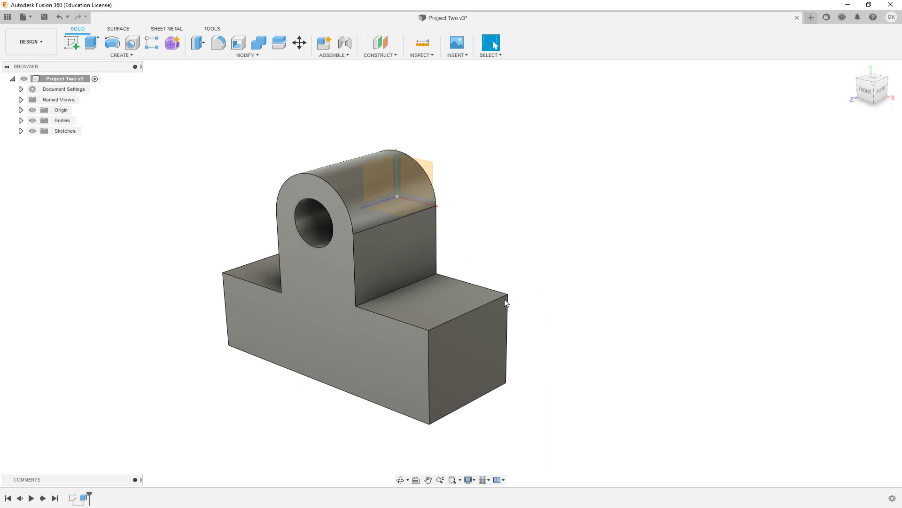
left_click(475, 306)
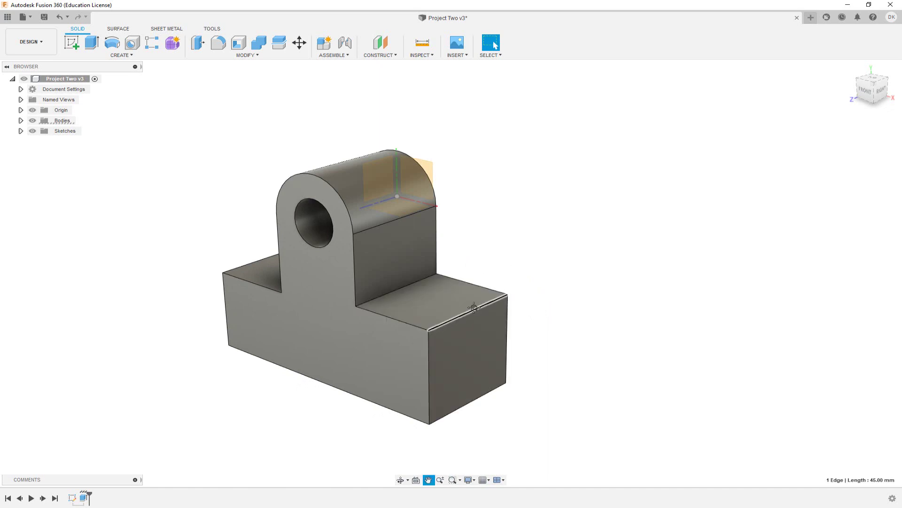
left_click(387, 280, "ctrl")
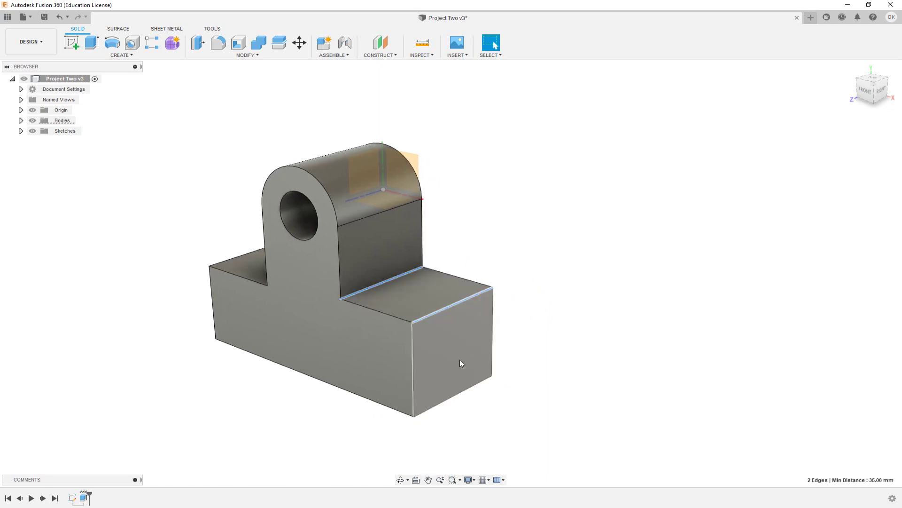
left_click(236, 258, "ctrl")
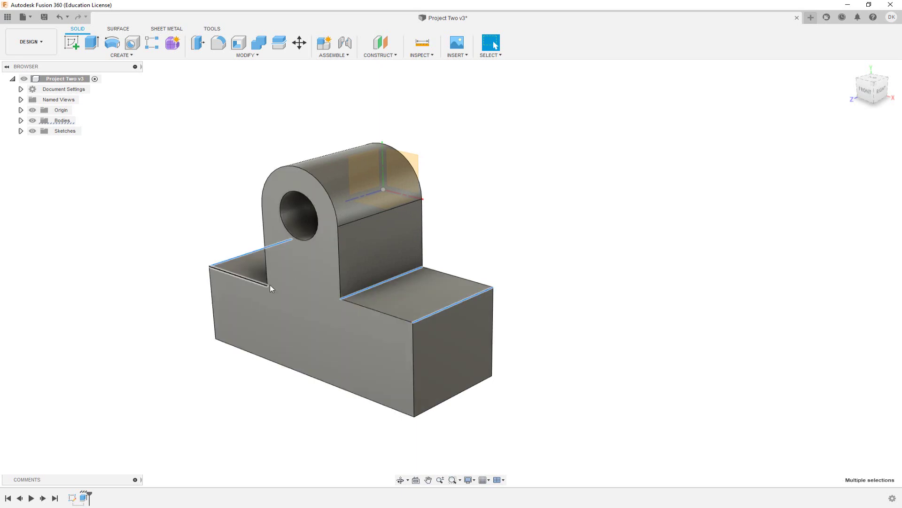
middle_click_drag(199, 240, 298, 286, "shift")
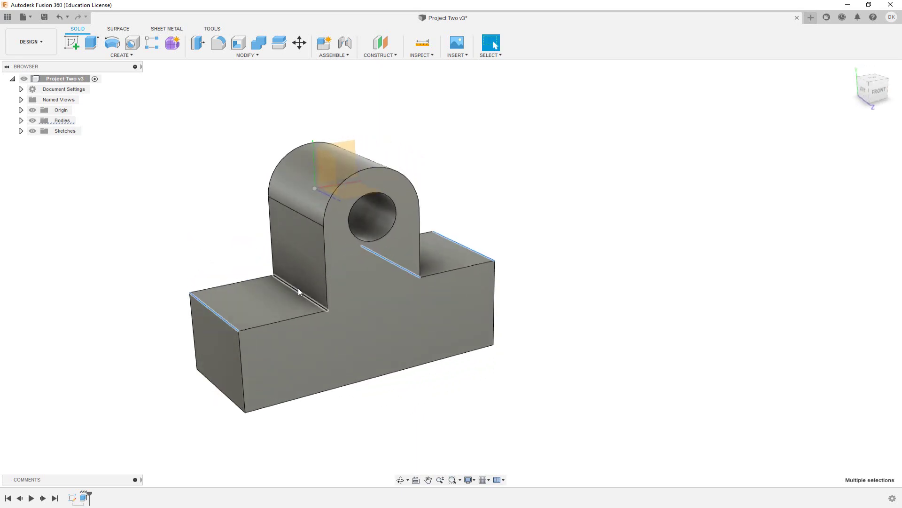
middle_click_drag(386, 289, 327, 288, "shift")
right_click(364, 289)
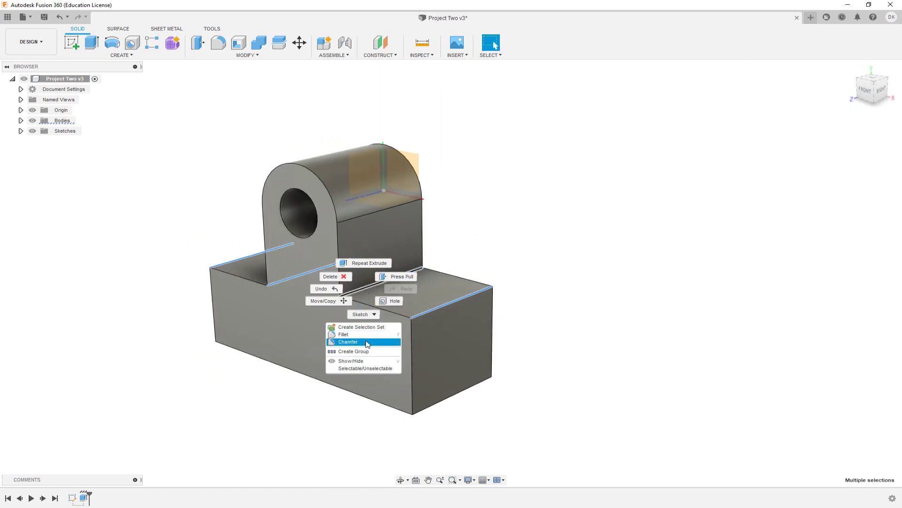
left_click(357, 334)
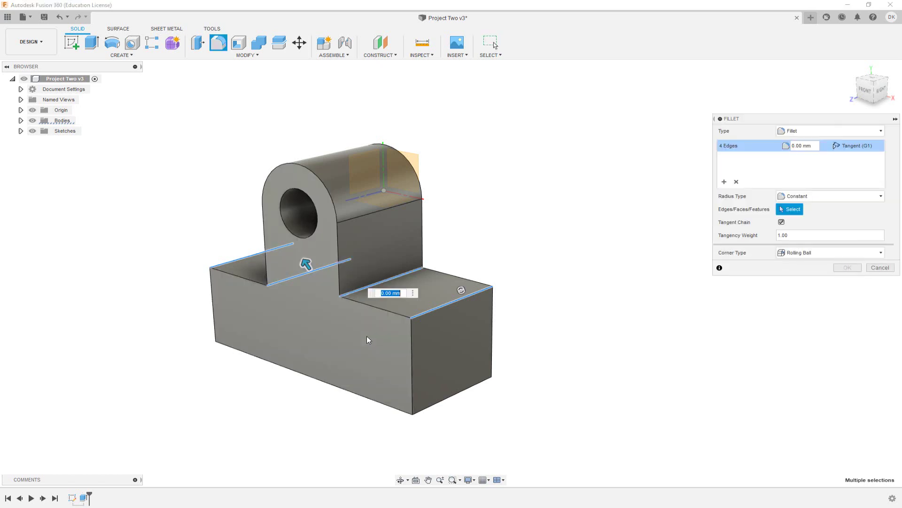
mouse_move(312, 267)
left_mouse_down()
mouse_move(286, 215)
mouse_move(303, 255)
left_mouse_up()
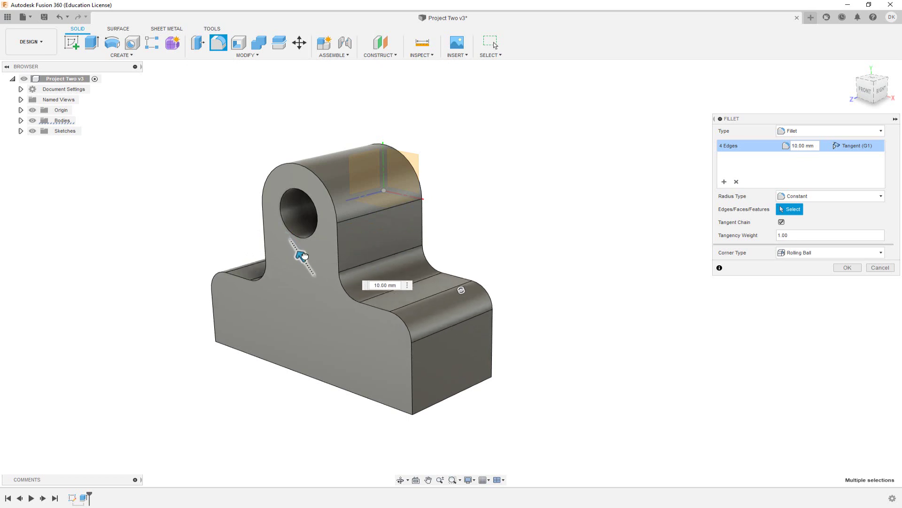
left_click(393, 284)
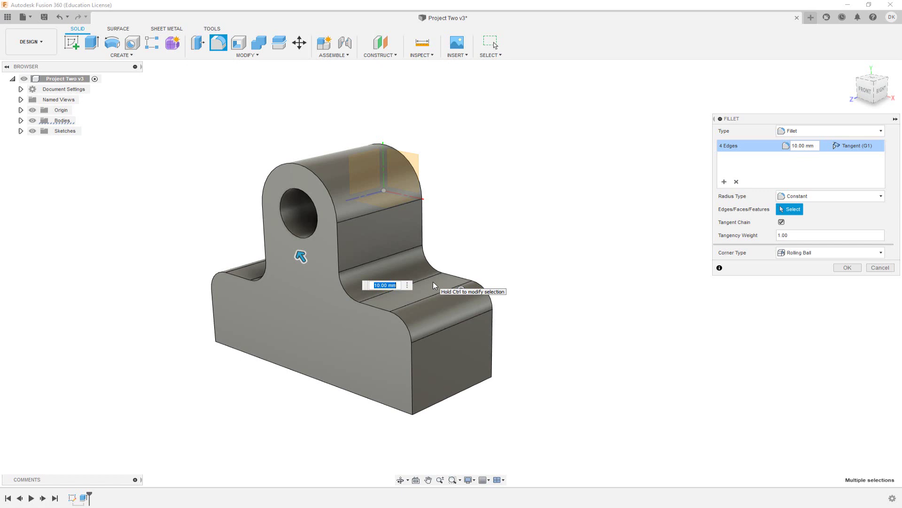
key("Return")
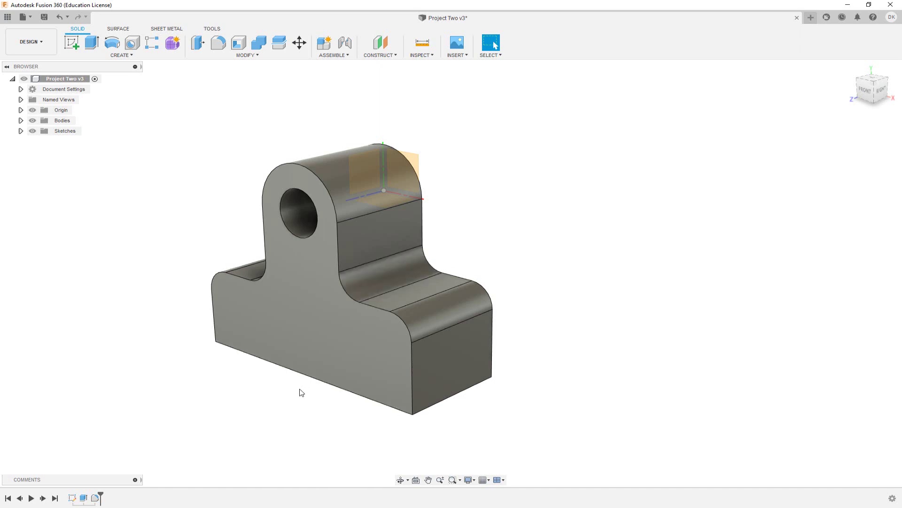
Step: Edit the four-edge shoulder fillet and set its radius to 5 mm
right_click(96, 500)
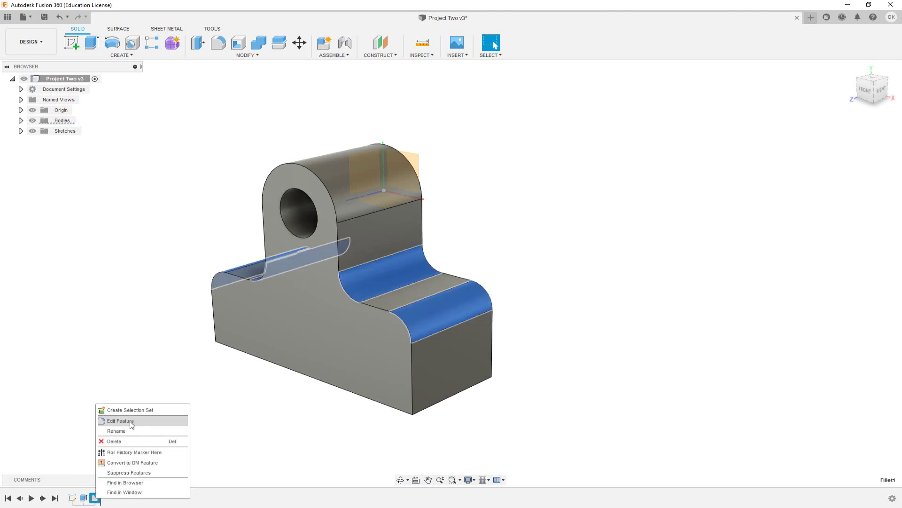
left_click(121, 421)
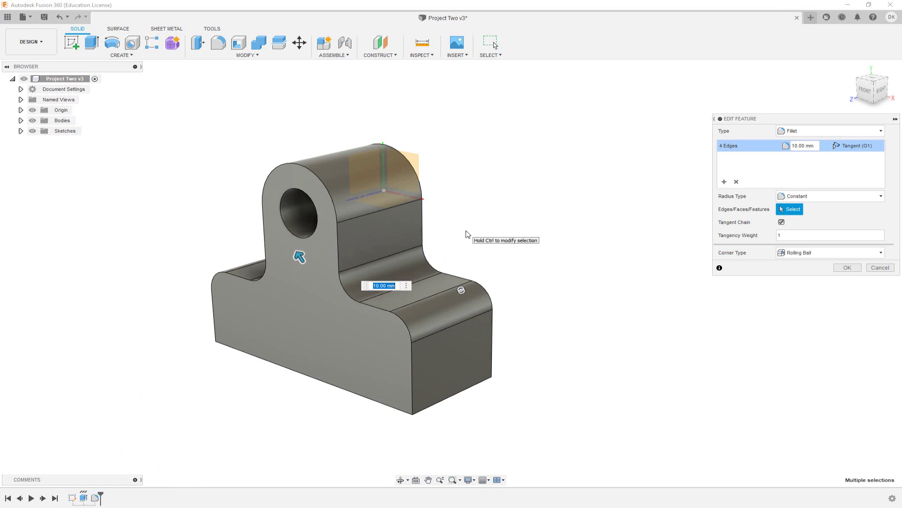
type("5")
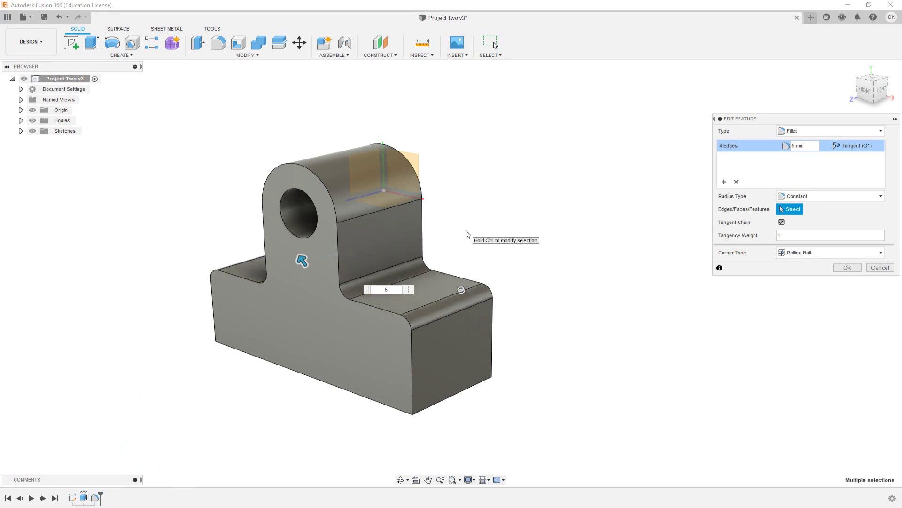
key("Return")
mouse_move(376, 249)
middle_mouse_down("shift")
mouse_move(453, 244)
mouse_move(383, 246)
mouse_move(390, 246)
mouse_move(376, 256)
middle_mouse_up("shift")
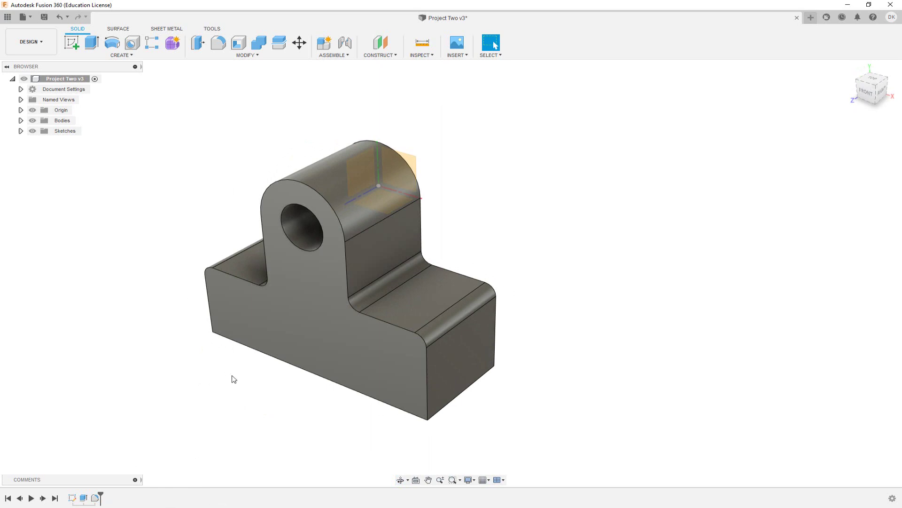
middle_click_drag(275, 400, 276, 389, "shift")
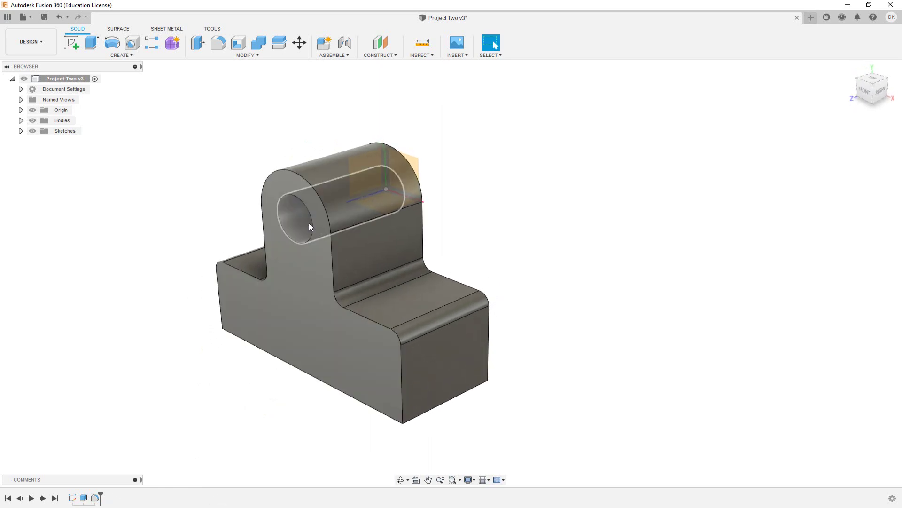
middle_click_drag(504, 282, 515, 274, "shift")
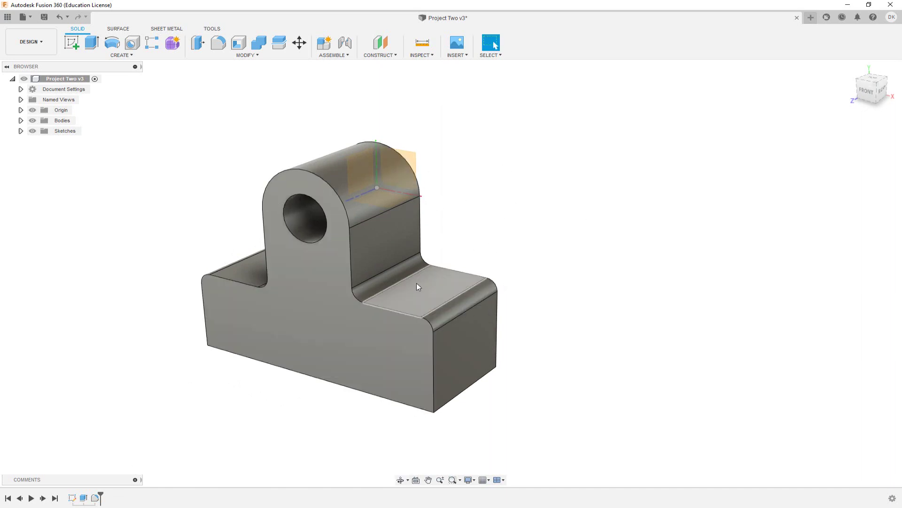
scroll(414, 283, "up", 3)
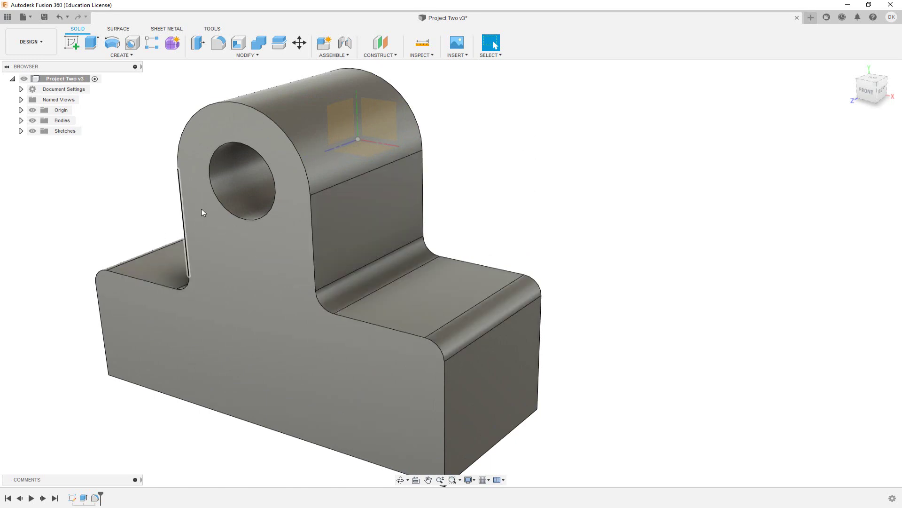
left_click(238, 185)
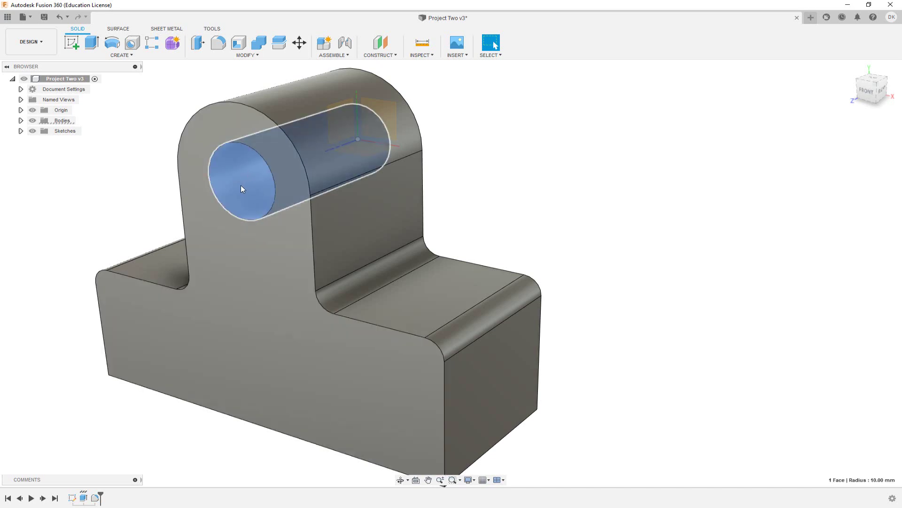
right_click(241, 188)
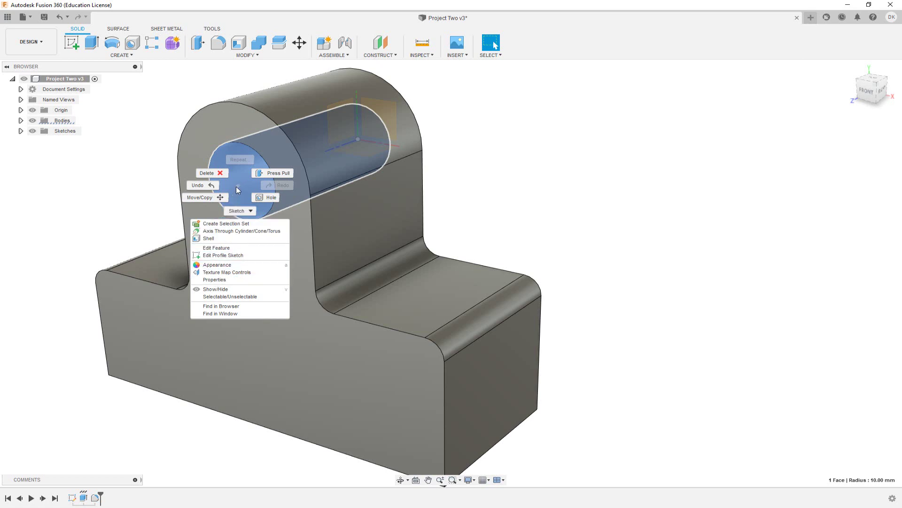
key("Escape")
left_click(258, 56)
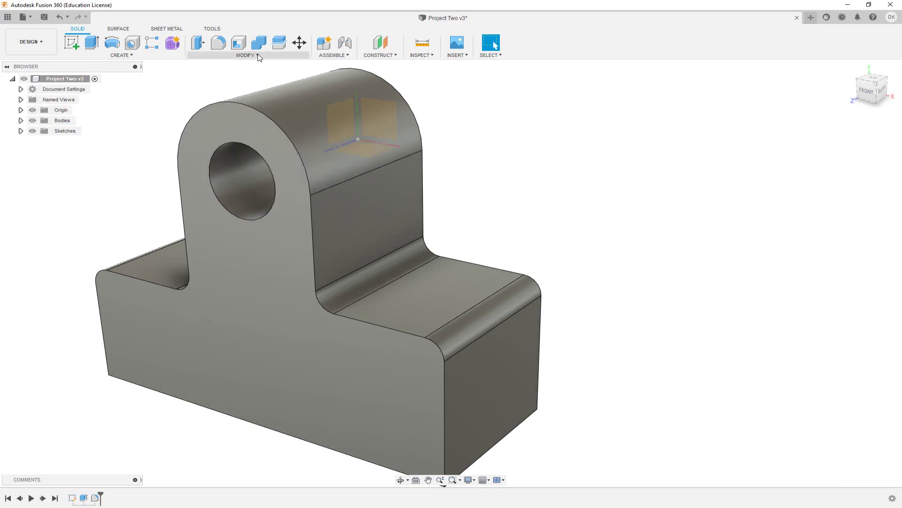
left_click(257, 56)
Step: Chamfer both ends of the through hole with an equal distance of 2 mm by selecting its cylindrical face
left_click(243, 142)
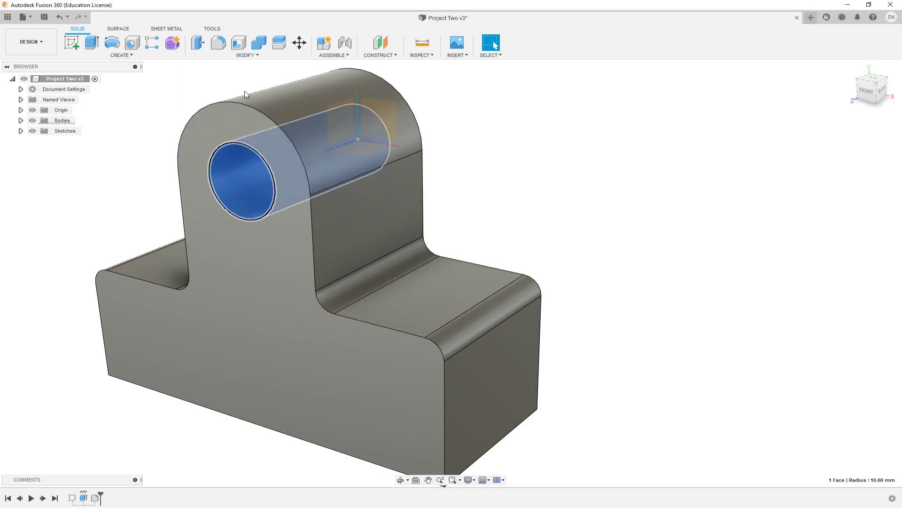
left_click(252, 56)
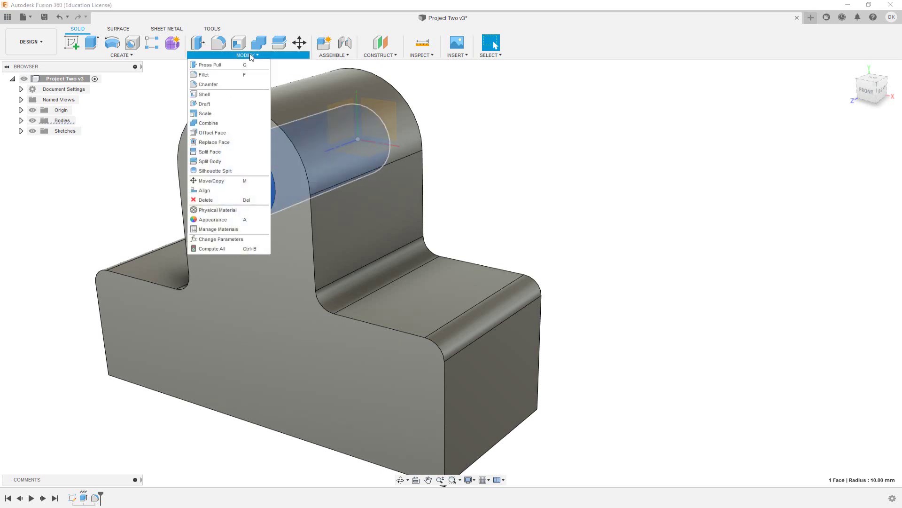
left_click(223, 85)
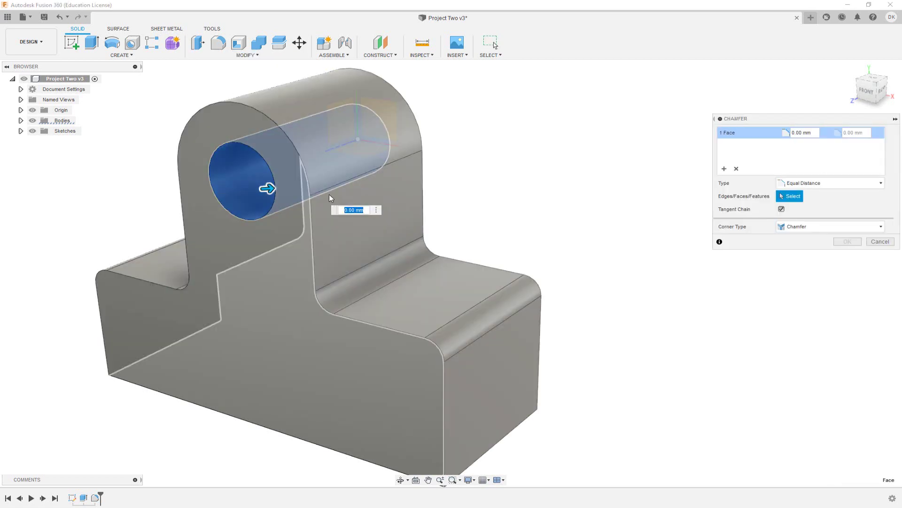
left_click_drag(268, 188, 274, 189)
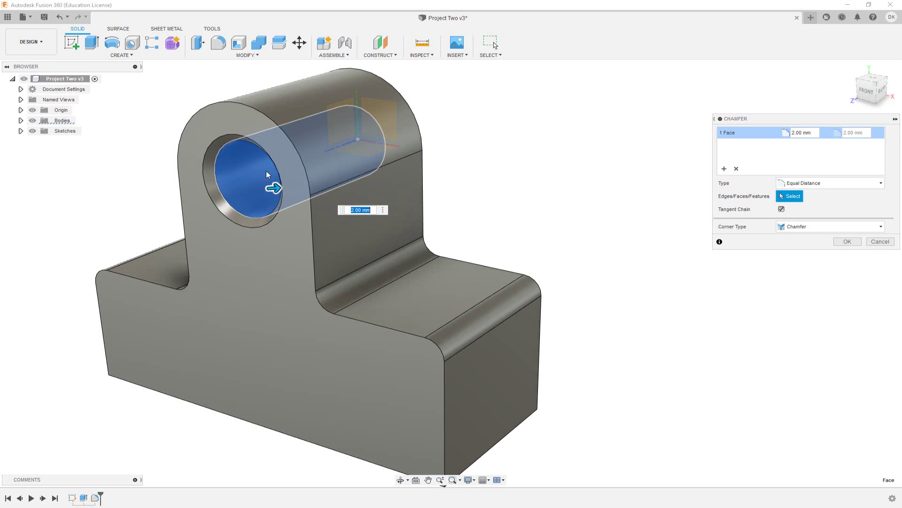
middle_click_drag(480, 193, 388, 208, "shift")
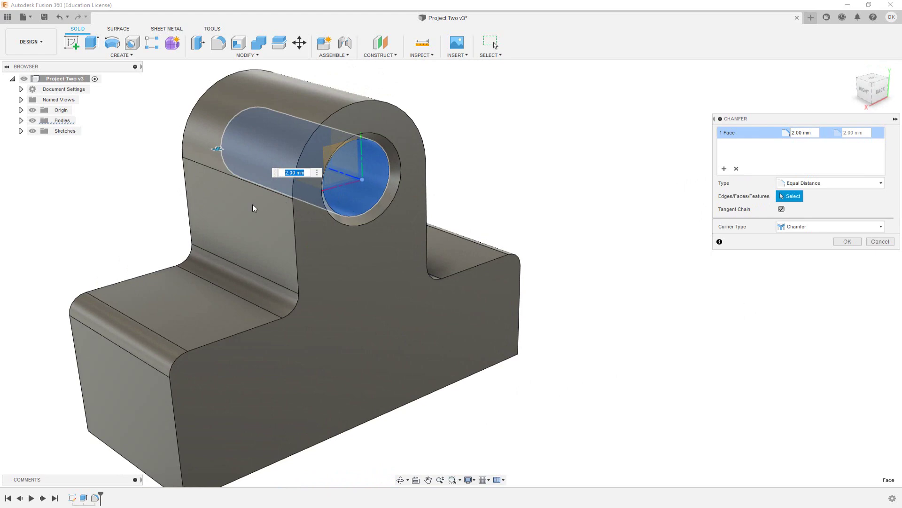
middle_click_drag(131, 228, 204, 226, "shift")
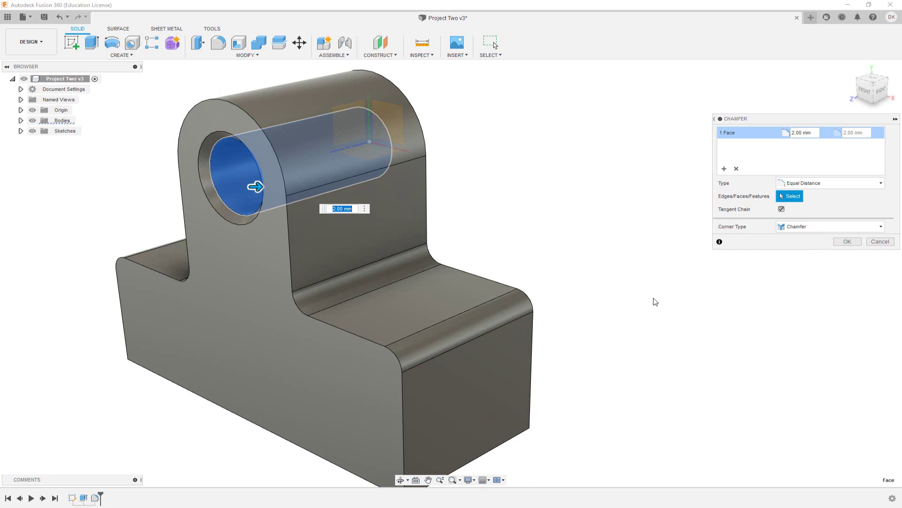
left_click(848, 242)
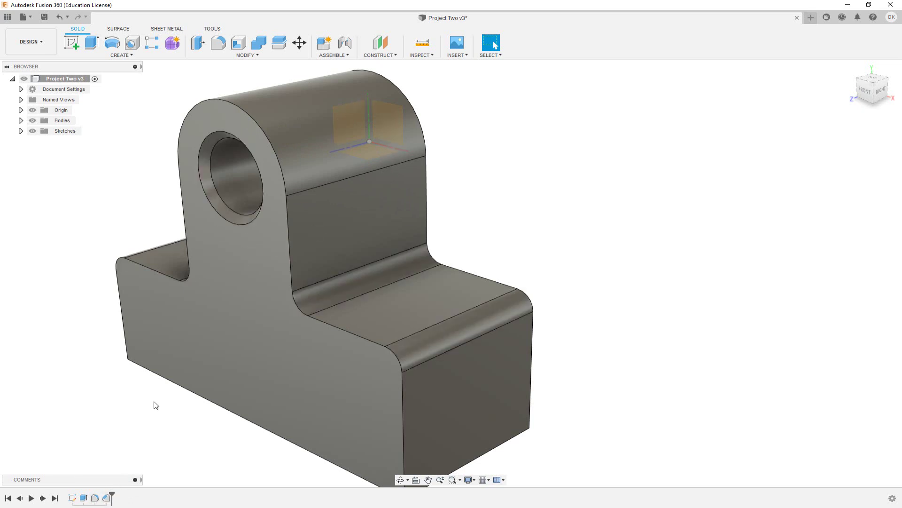
scroll(179, 407, "down", 3)
middle_click_drag(179, 407, 188, 364, "shift")
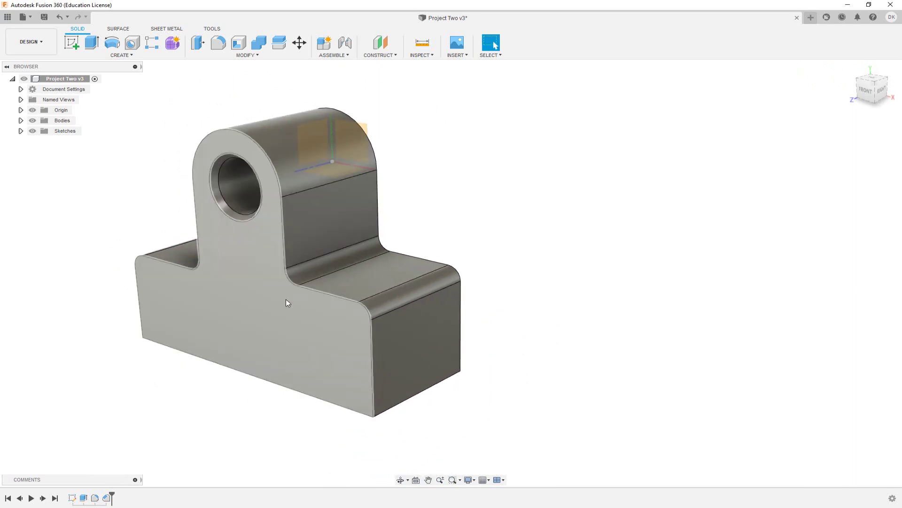
middle_click_drag(277, 306, 232, 348, "shift")
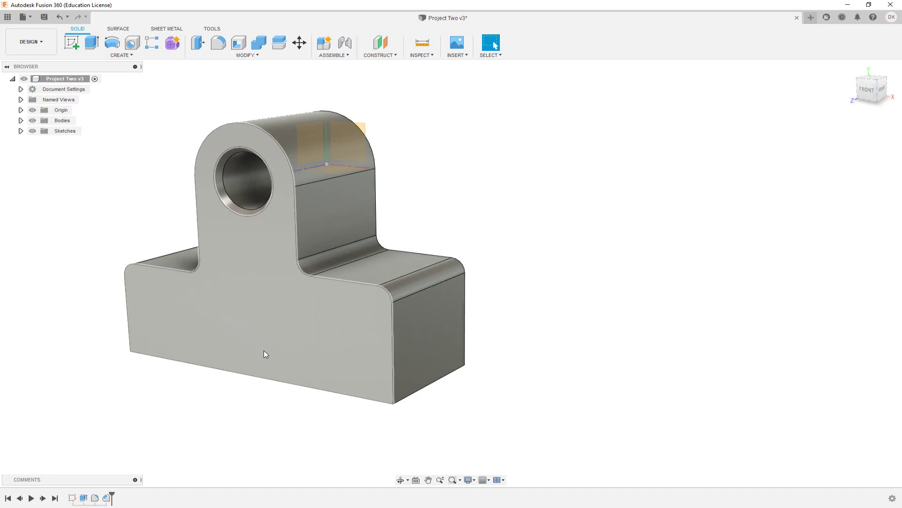
Step: Start a new sketch on the flat front face of the part
key("s")
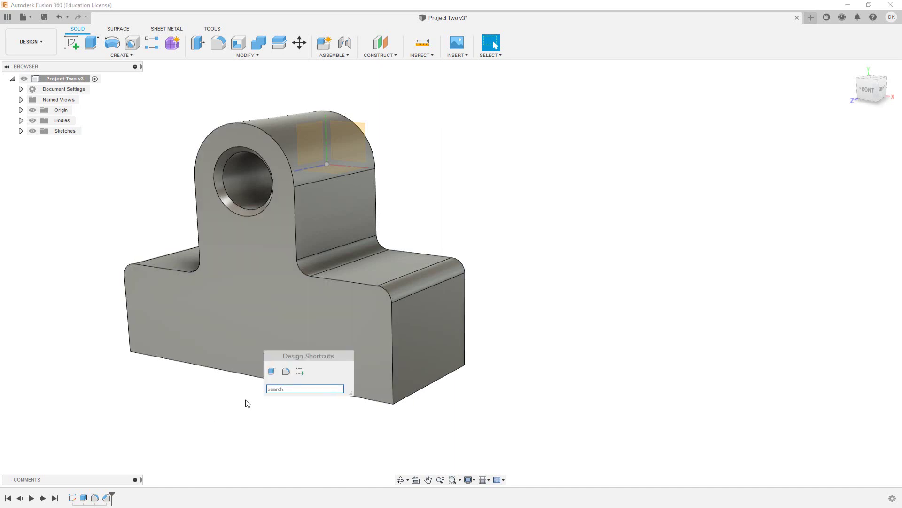
left_click(300, 373)
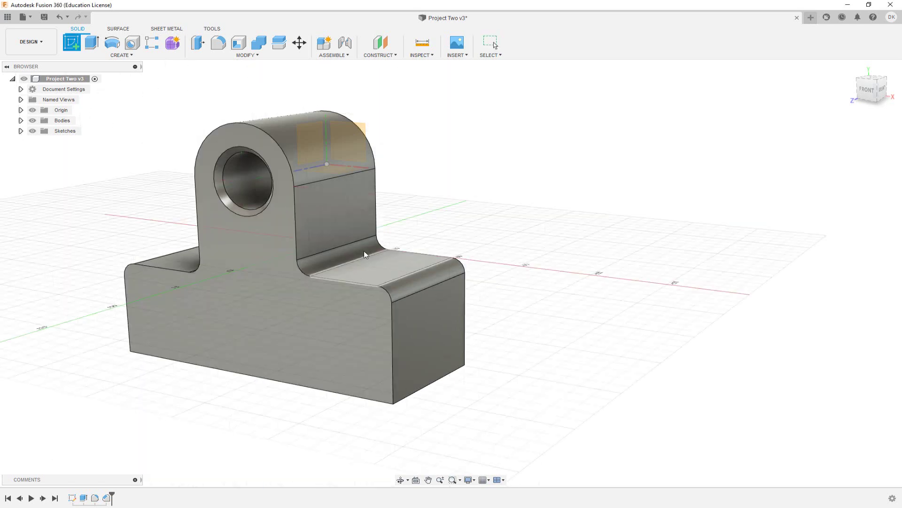
left_click(360, 141)
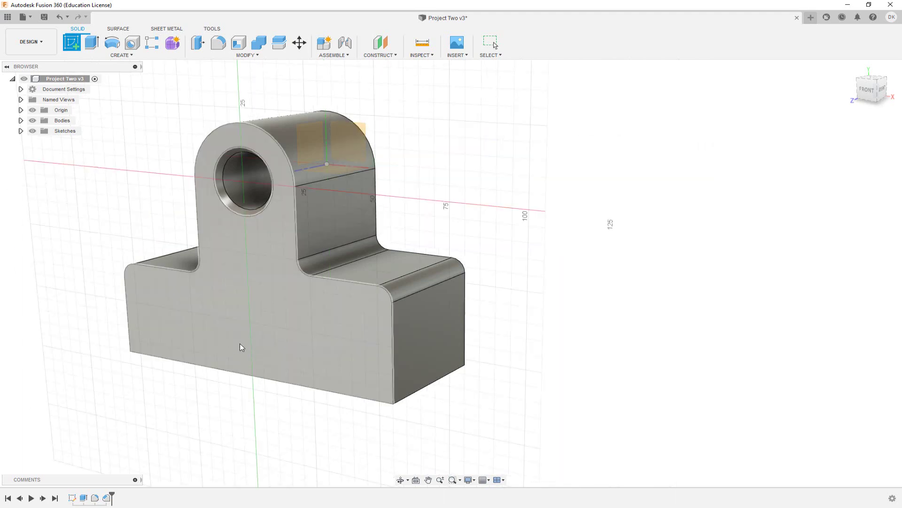
left_click(240, 343)
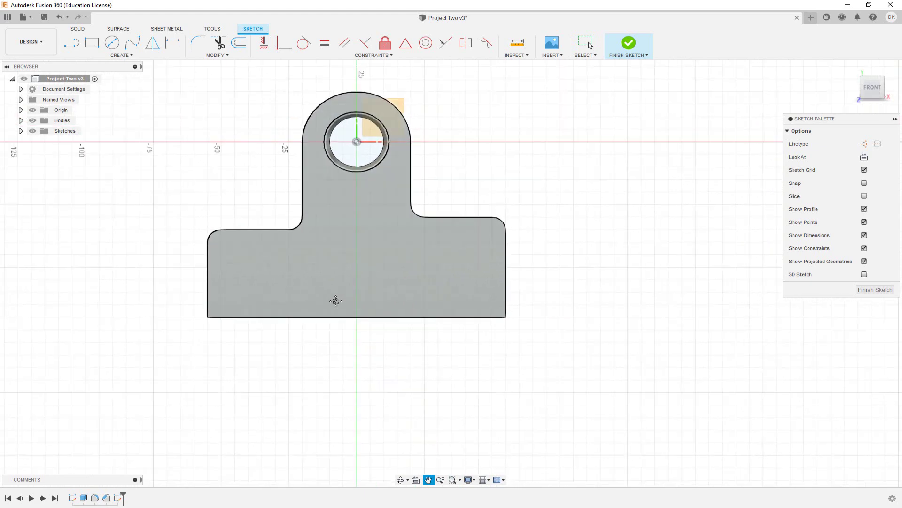
scroll(336, 304, "up", 3)
middle_click_drag(356, 298, 320, 334)
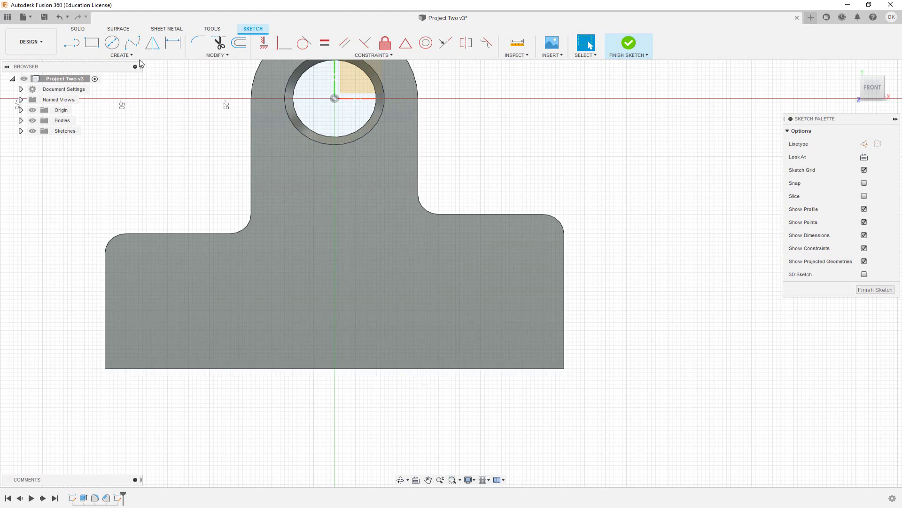
Step: Draw a two-point rectangle about 39 mm wide and 18 mm high, rising from the bottom edge of the base below the hole
left_click(133, 57)
mouse_move(110, 76)
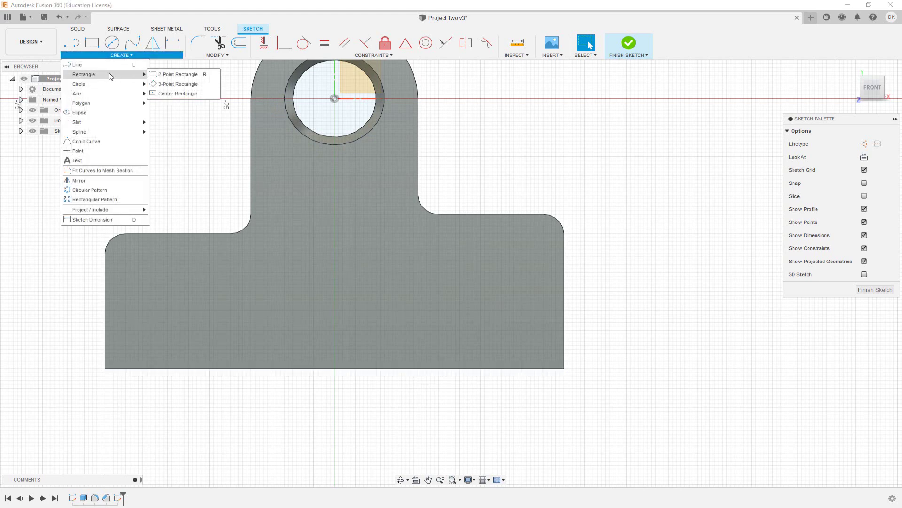
left_click(206, 78)
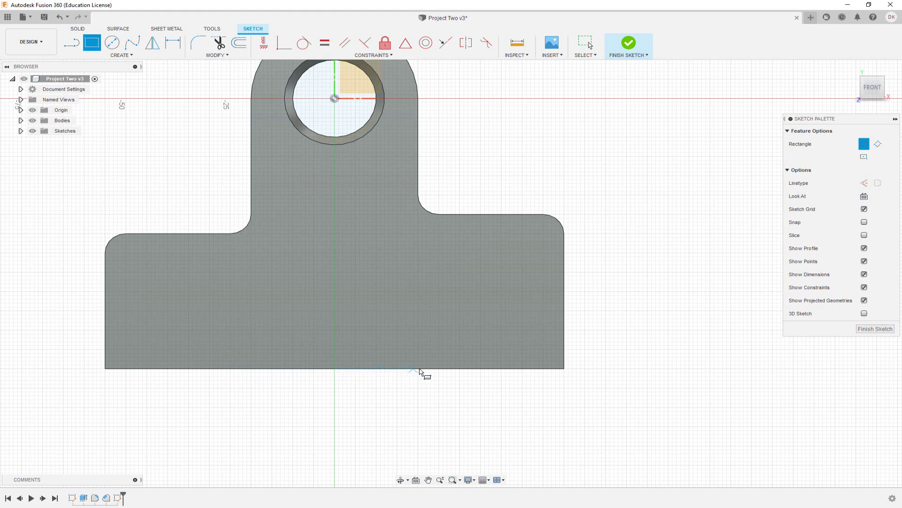
left_click(255, 370)
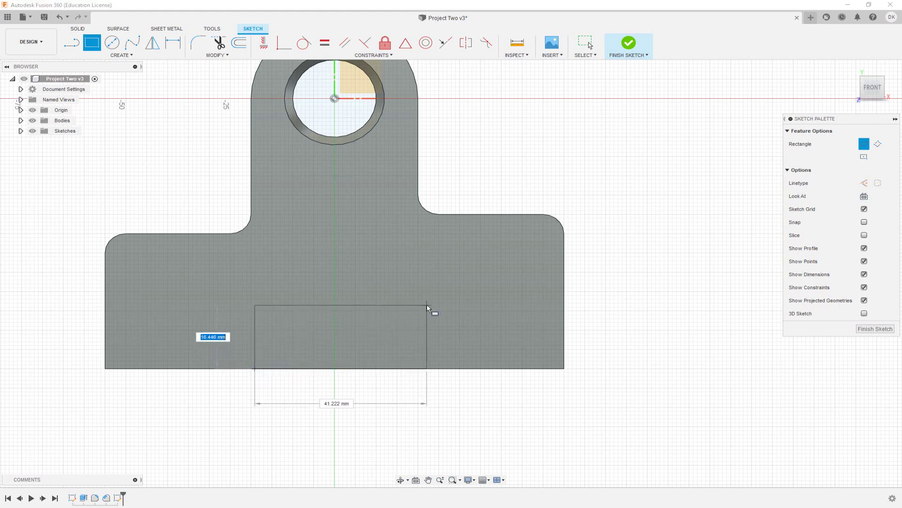
key("Tab")
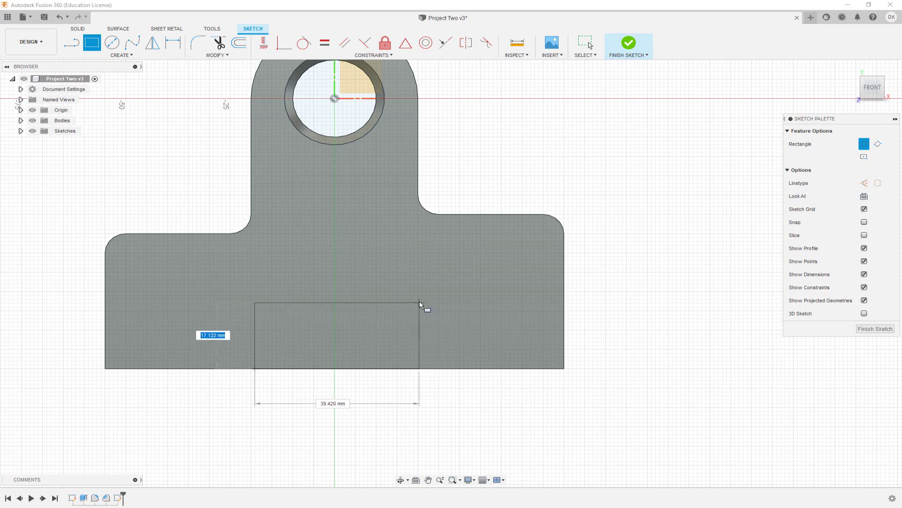
left_click(420, 301)
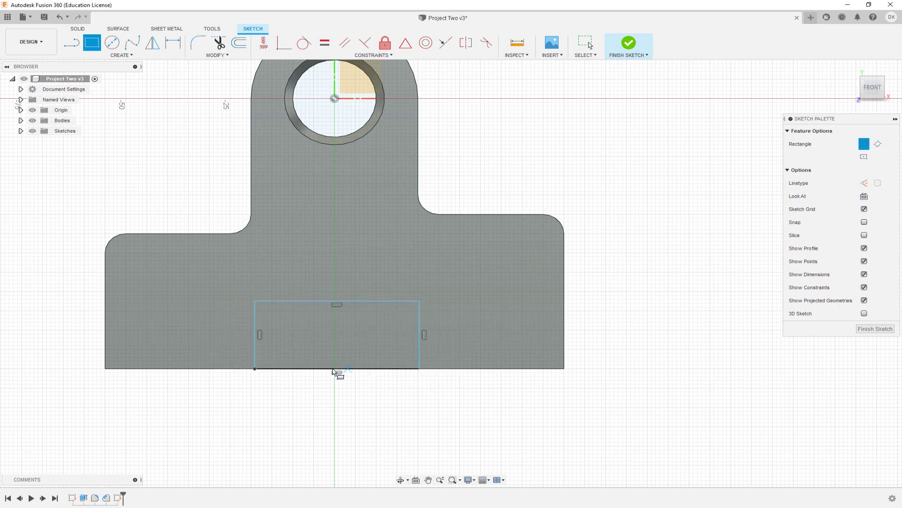
Step: Dimension the rectangle's height to 15 mm
key("d")
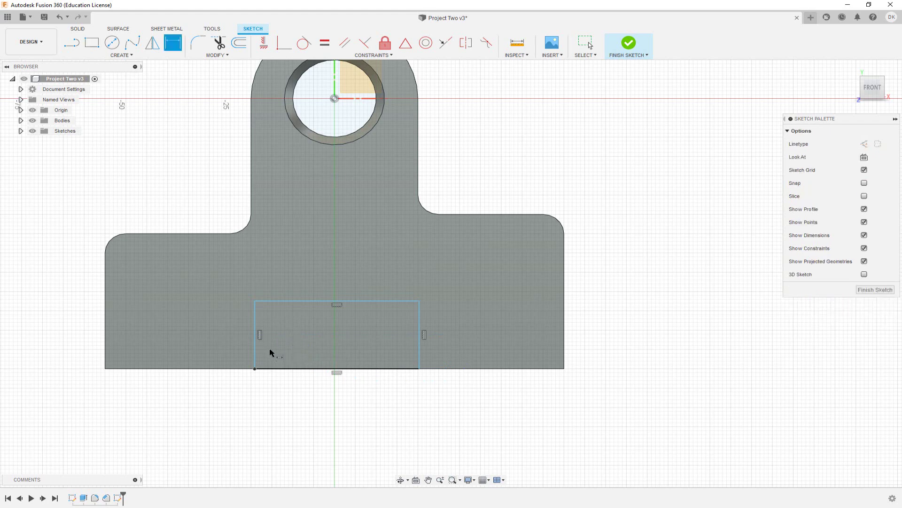
left_click(255, 342)
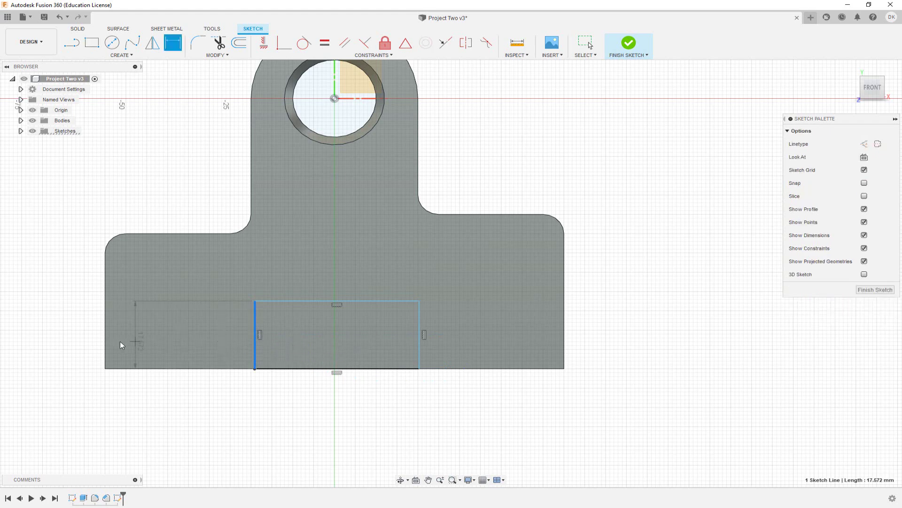
left_click(55, 344)
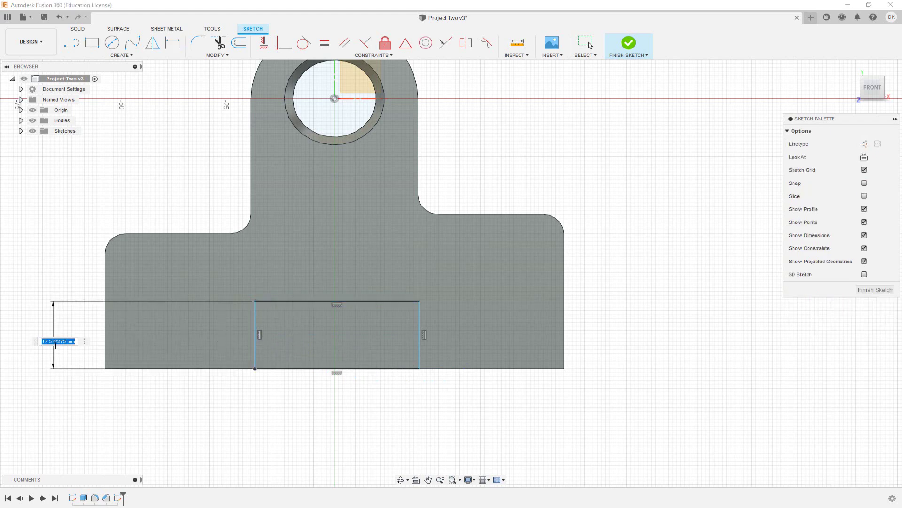
type("15")
key("Return")
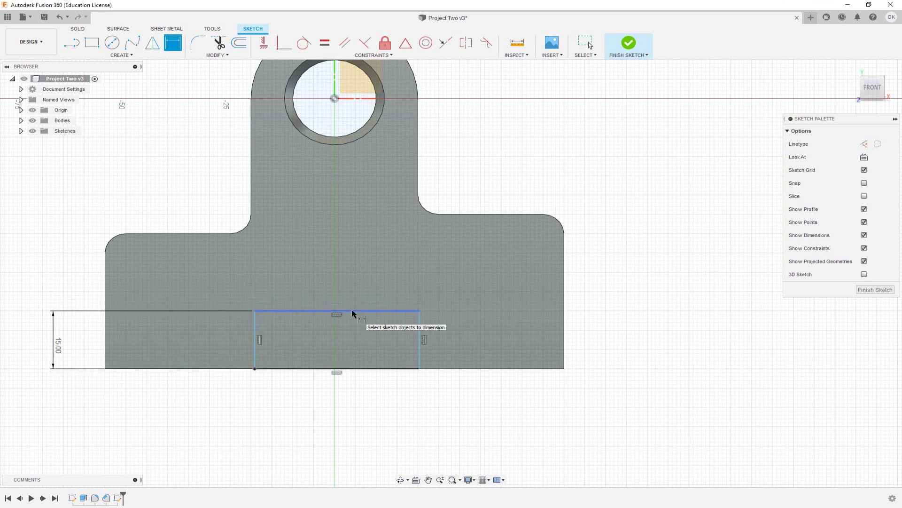
Step: Dimension the rectangle's width to 40 mm and finish the sketch
middle_click_drag(393, 292, 334, 379)
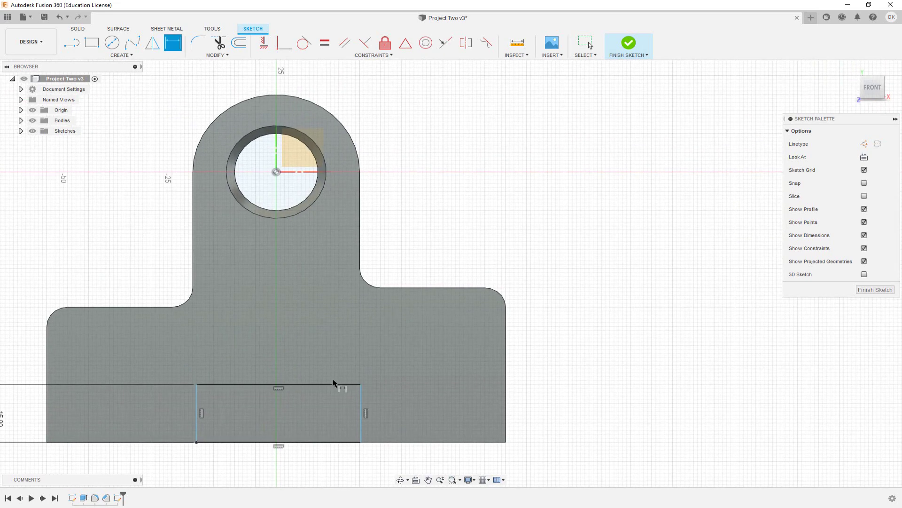
left_click(335, 386)
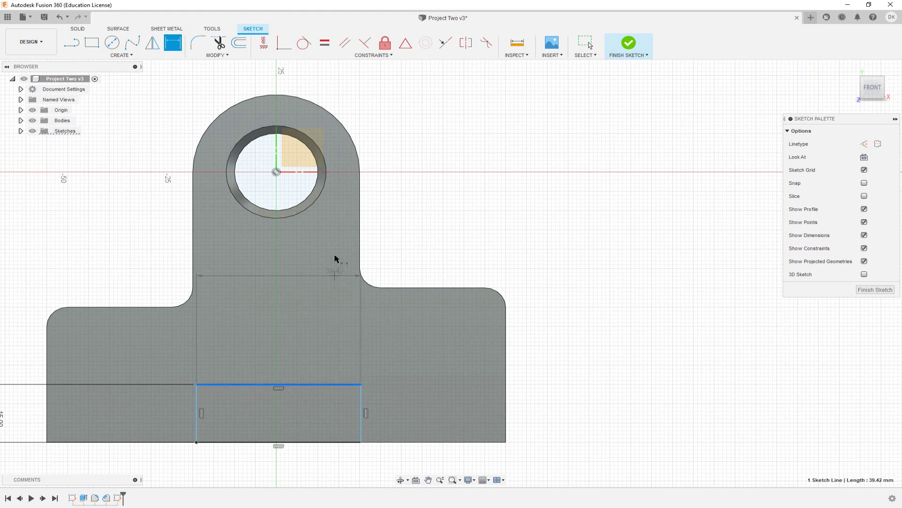
left_click(319, 478)
type("40")
key("Return")
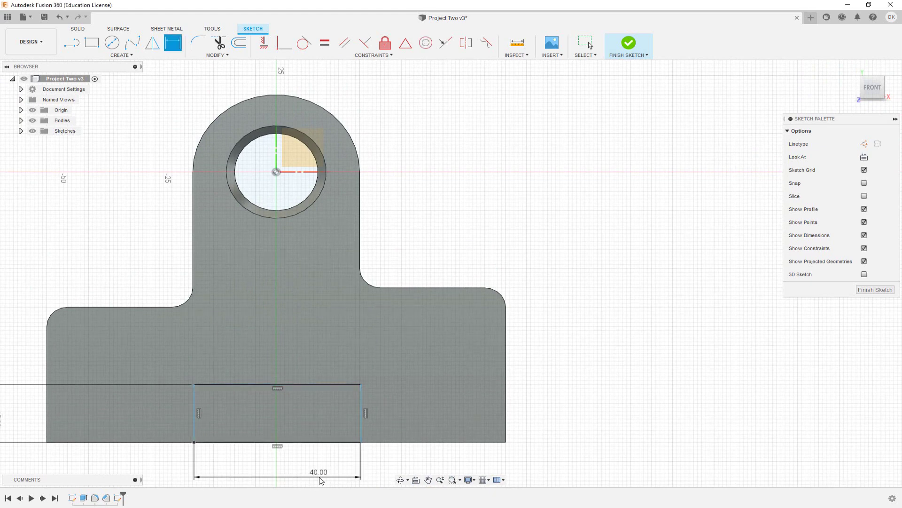
middle_click_drag(362, 482, 409, 378)
scroll(402, 383, "down", 2)
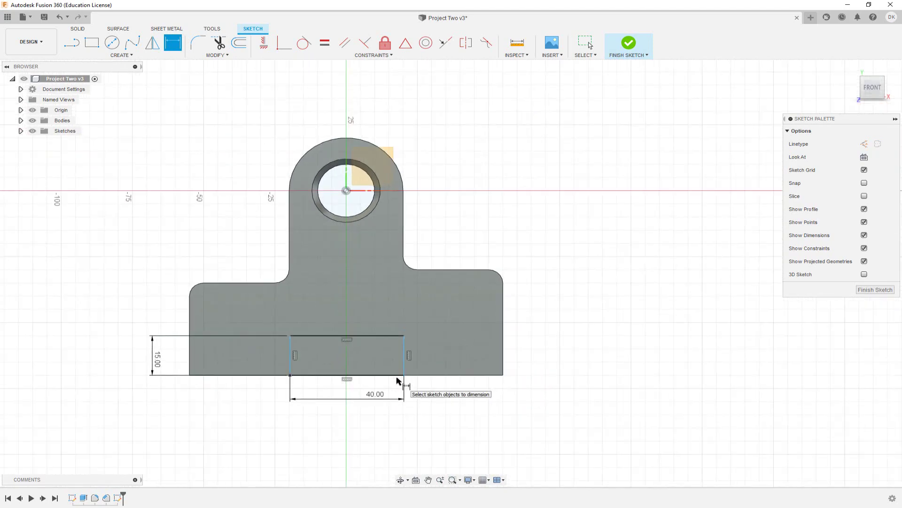
scroll(394, 383, "up", 3)
scroll(294, 384, "up", 1)
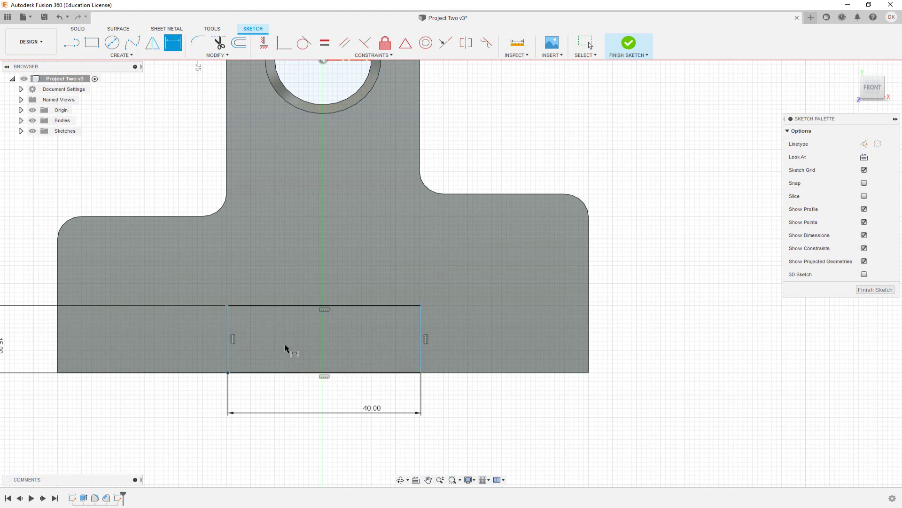
left_click(634, 45)
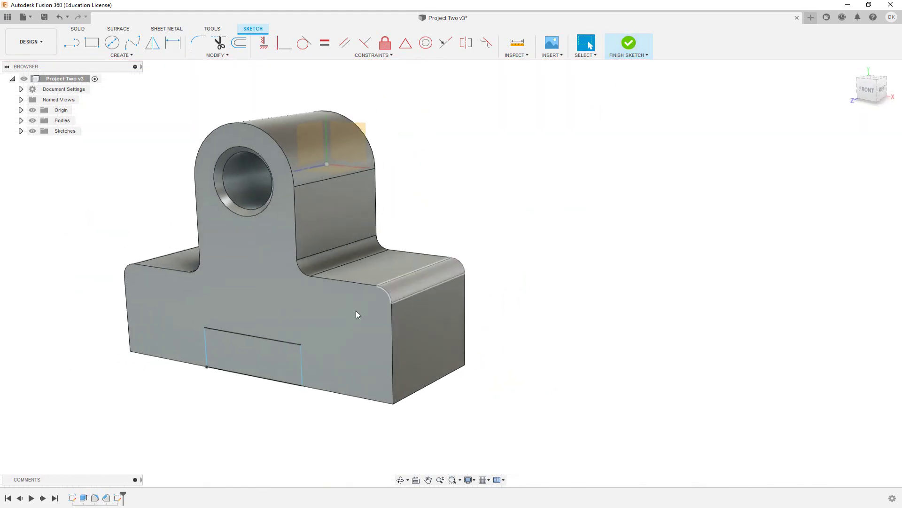
Step: Cut the rectangle profile through the whole base with a one-sided extrude, using the All extent
left_click(275, 376)
middle_click_drag(275, 376, 345, 324, "shift")
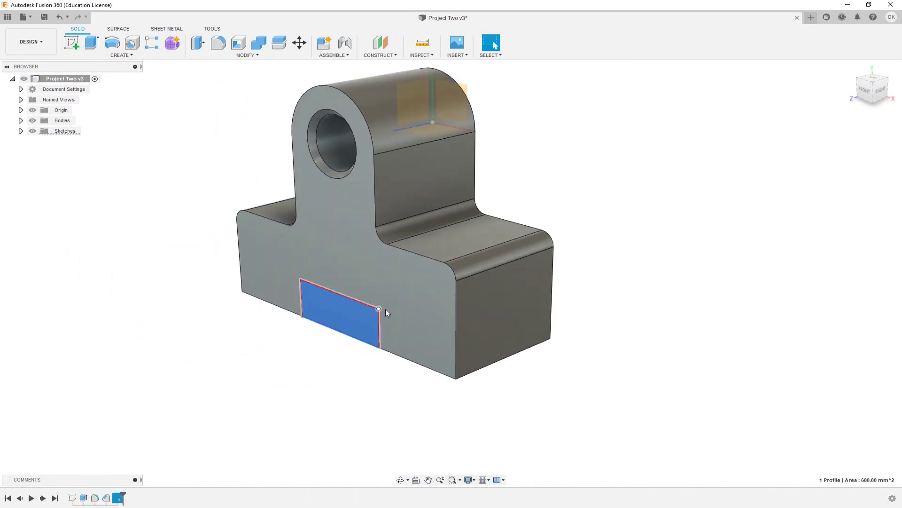
scroll(328, 122, "up", 5)
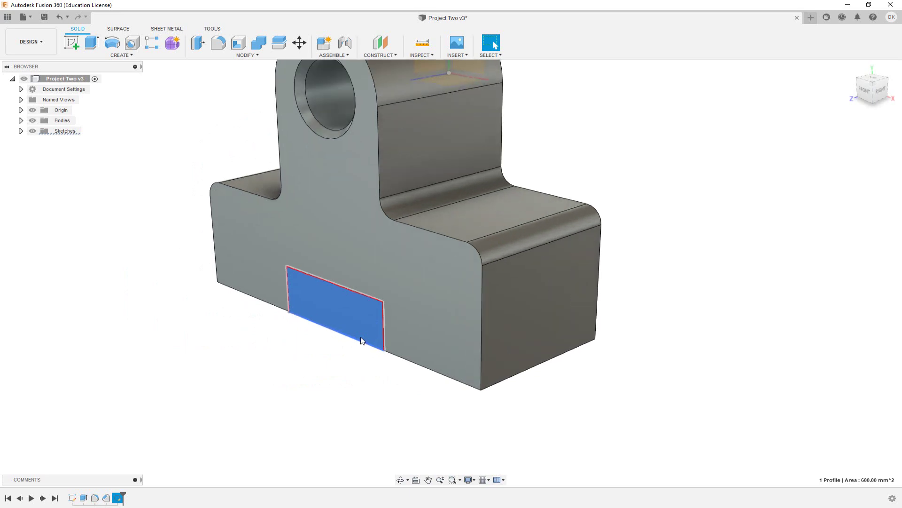
left_click(93, 46)
left_click_drag(329, 306, 371, 289)
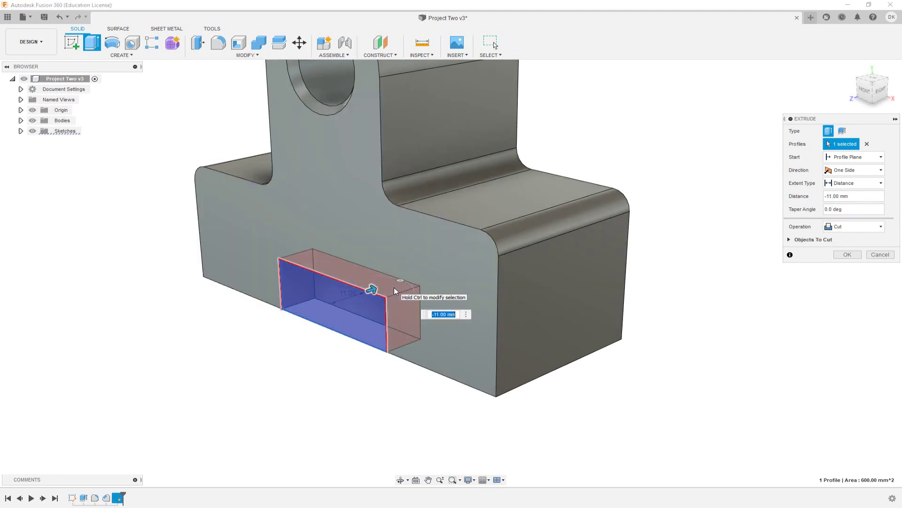
left_click(857, 184)
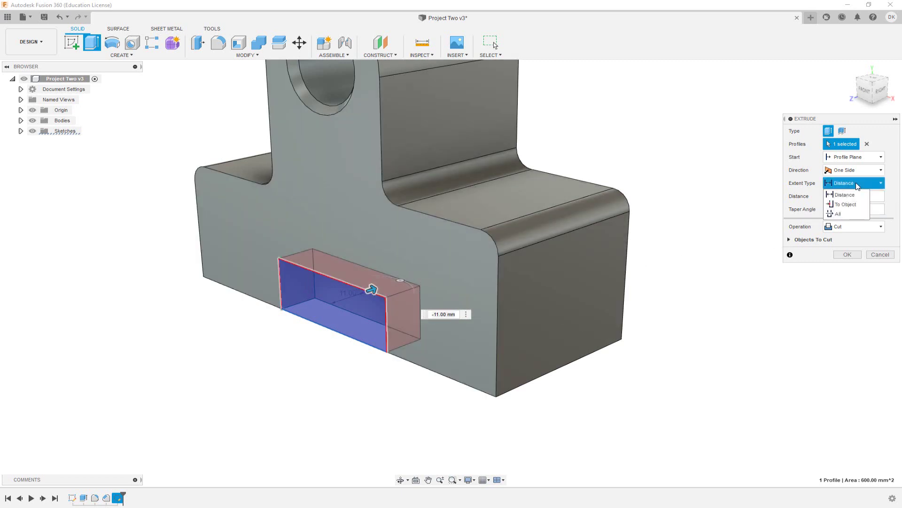
left_click(850, 214)
middle_click_drag(712, 280, 618, 288, "shift")
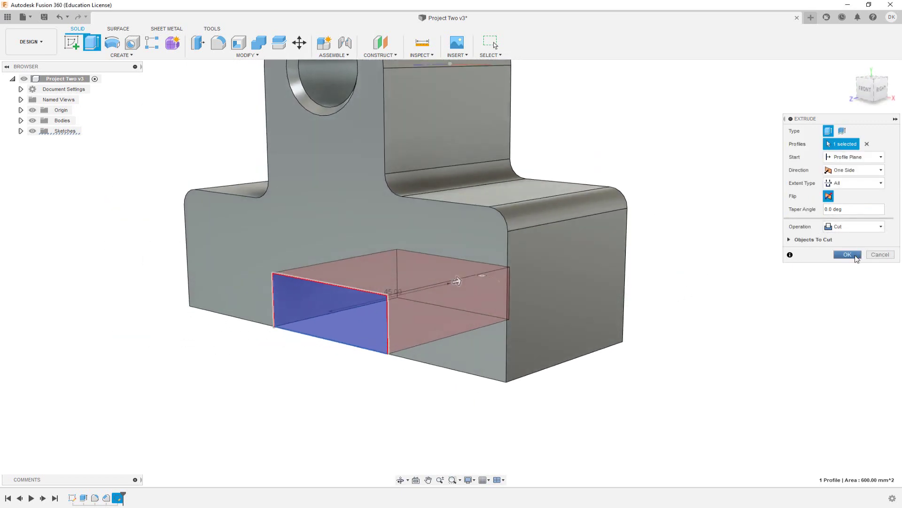
left_click(847, 254)
Step: Fillet the two upper inside edges of the bottom slot with a constant 5 mm radius
middle_click_drag(517, 266, 526, 240, "shift")
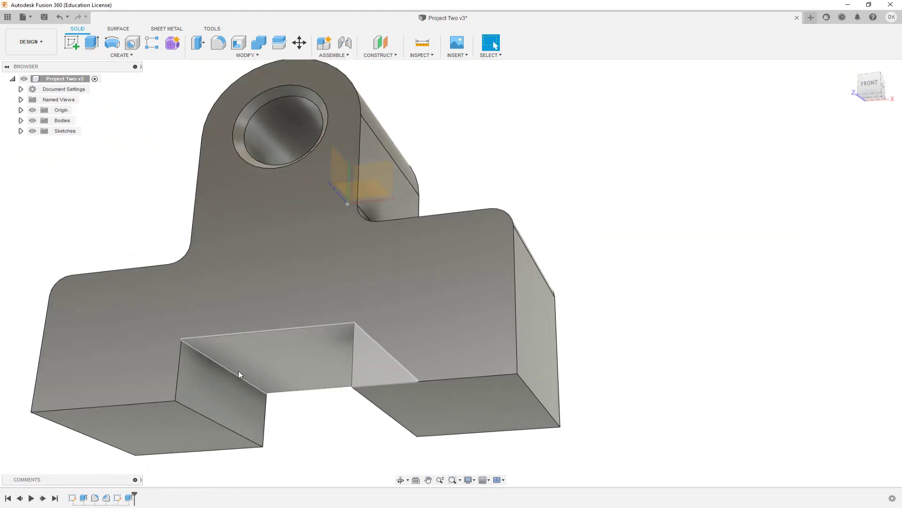
left_click(238, 372)
middle_click_drag(238, 373, 324, 358, "shift")
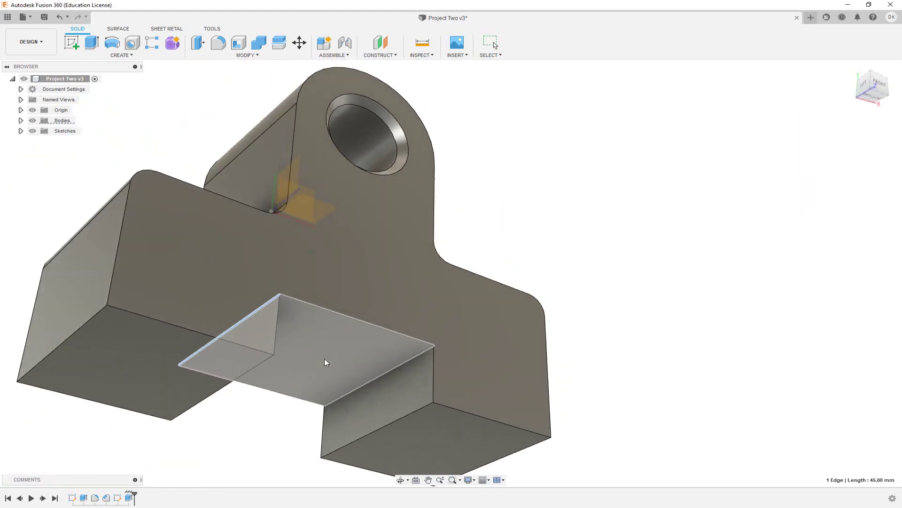
left_click(383, 372, "shift")
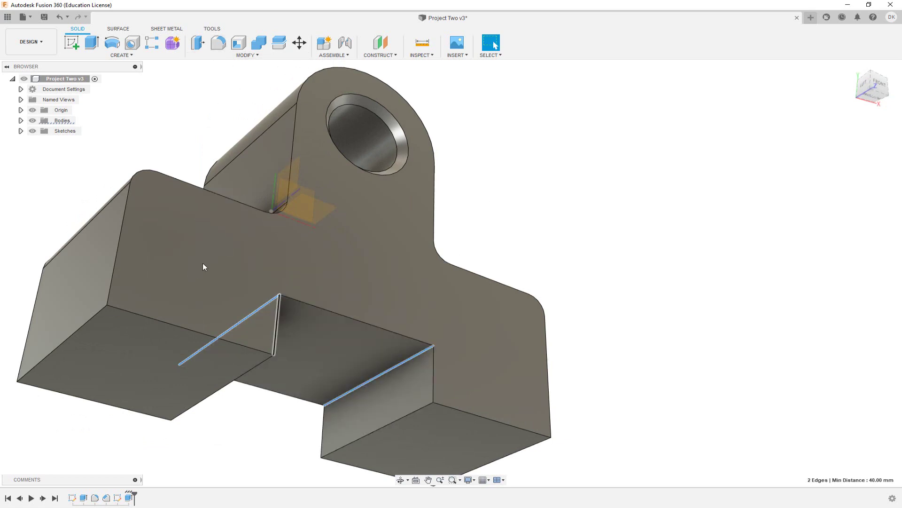
middle_click_drag(128, 187, 91, 196, "shift")
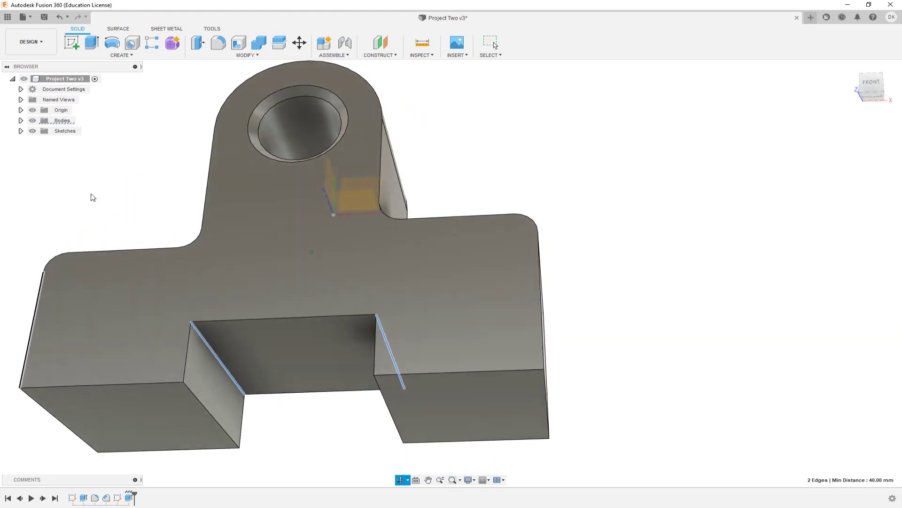
left_click(217, 43)
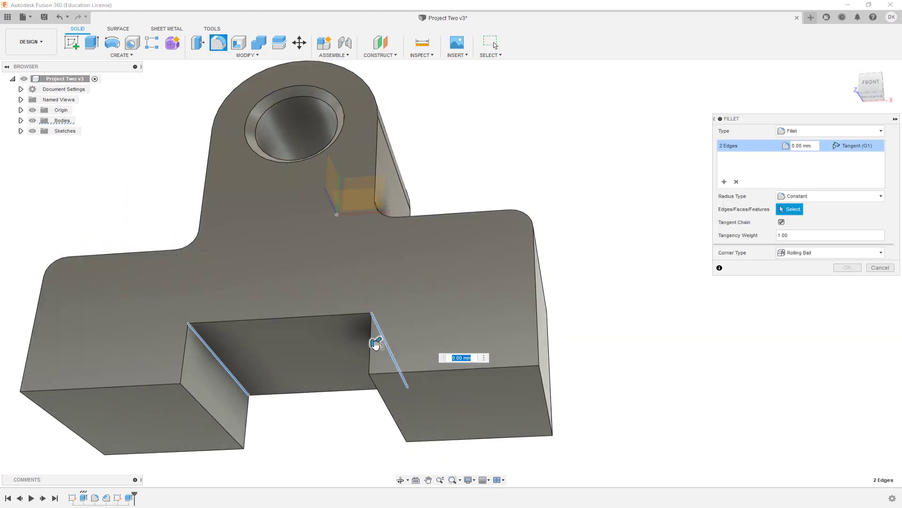
left_click_drag(373, 344, 366, 351)
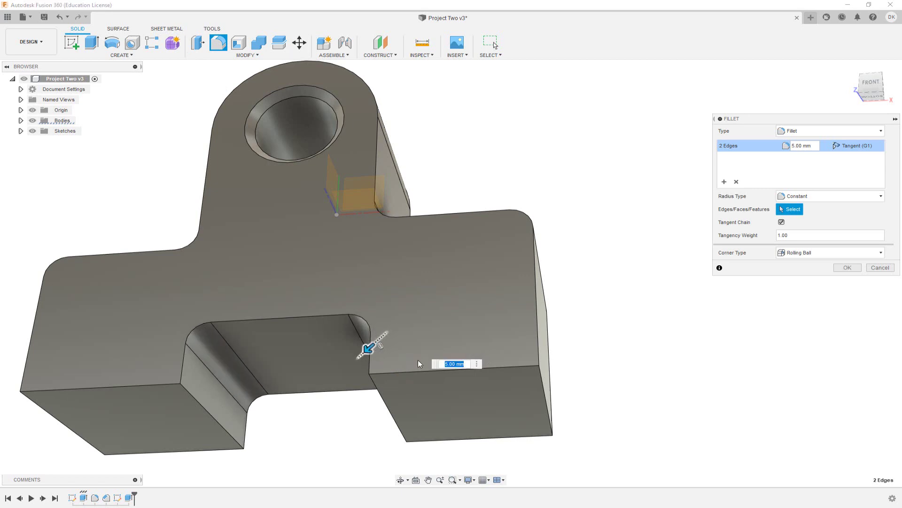
left_click(848, 267)
Step: Examine the part's slot, shoulder fillets and chamfered hole from several angles
middle_click_drag(582, 287, 467, 323, "shift")
scroll(468, 323, "down", 5)
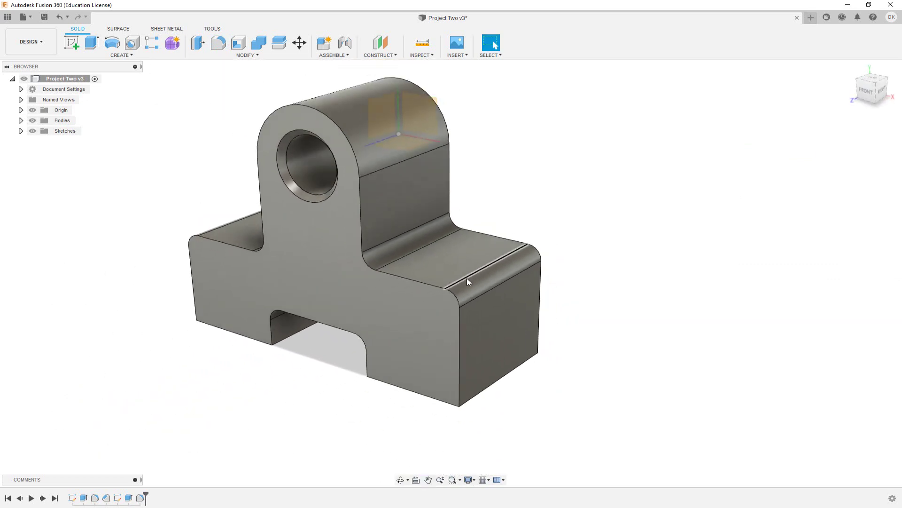
middle_click_drag(473, 284, 394, 312, "shift")
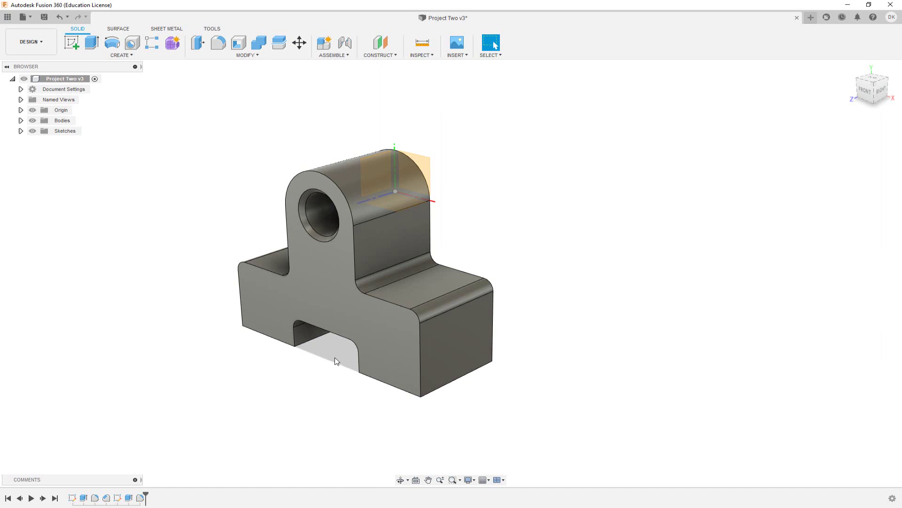
scroll(335, 360, "up", 3)
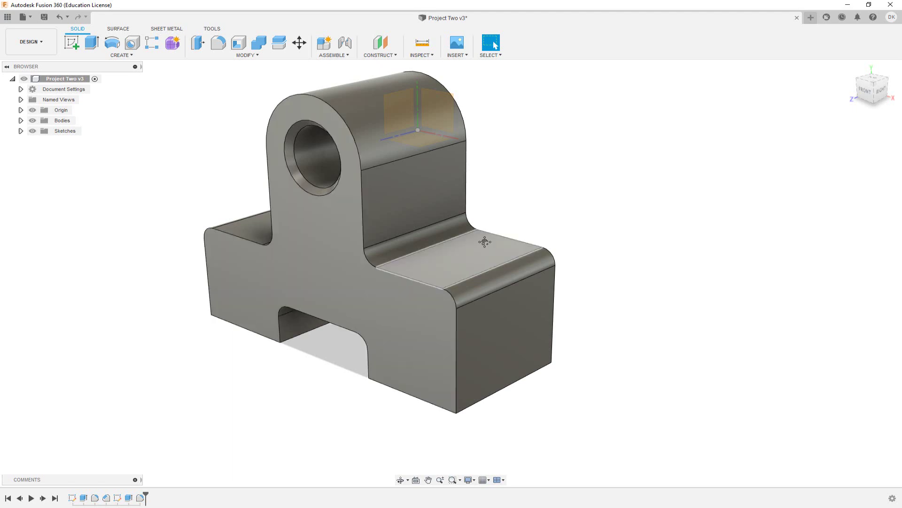
middle_click_drag(479, 240, 458, 289)
scroll(506, 261, "down", 3)
middle_click_drag(502, 263, 526, 236, "shift")
left_click(495, 45)
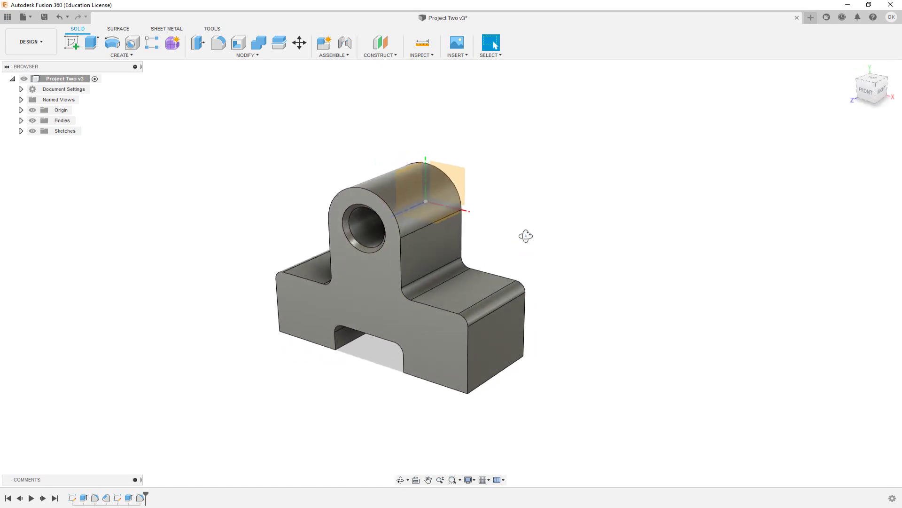